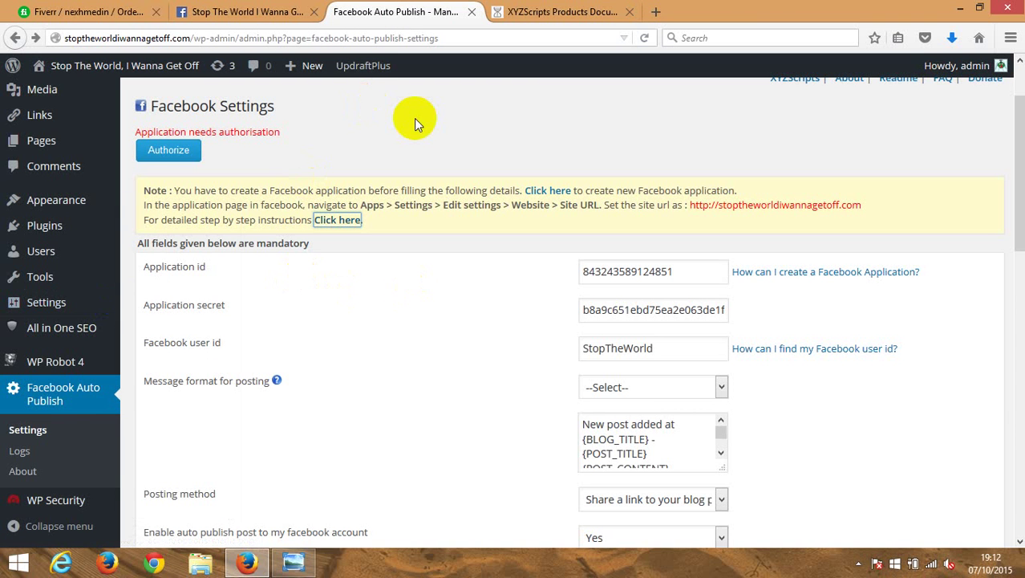
Step: Compare the Facebook user id in the plugin settings with the page name in the Facebook page's URL
left_click(235, 11)
left_click(377, 12)
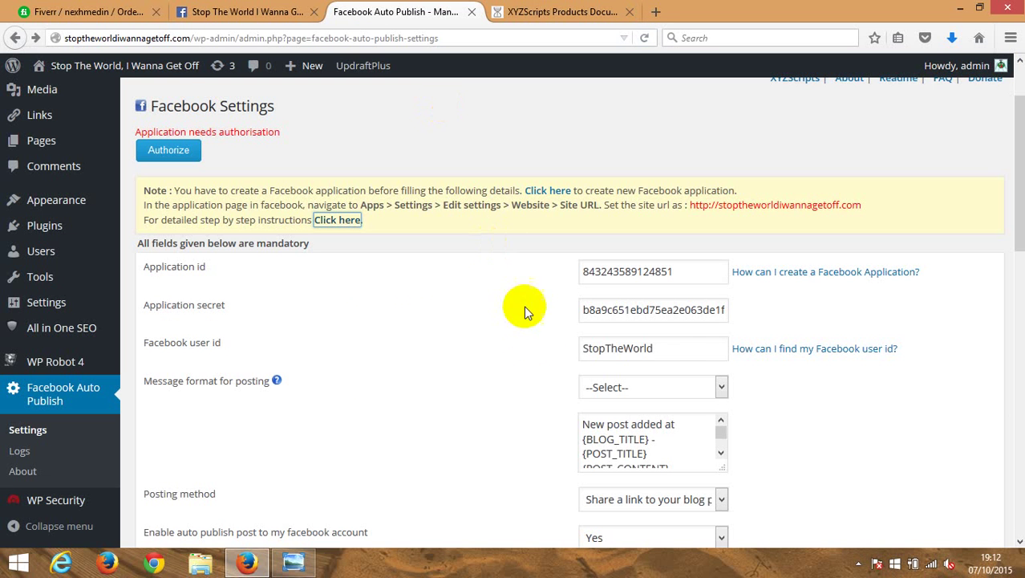
left_click_drag(657, 347, 581, 350)
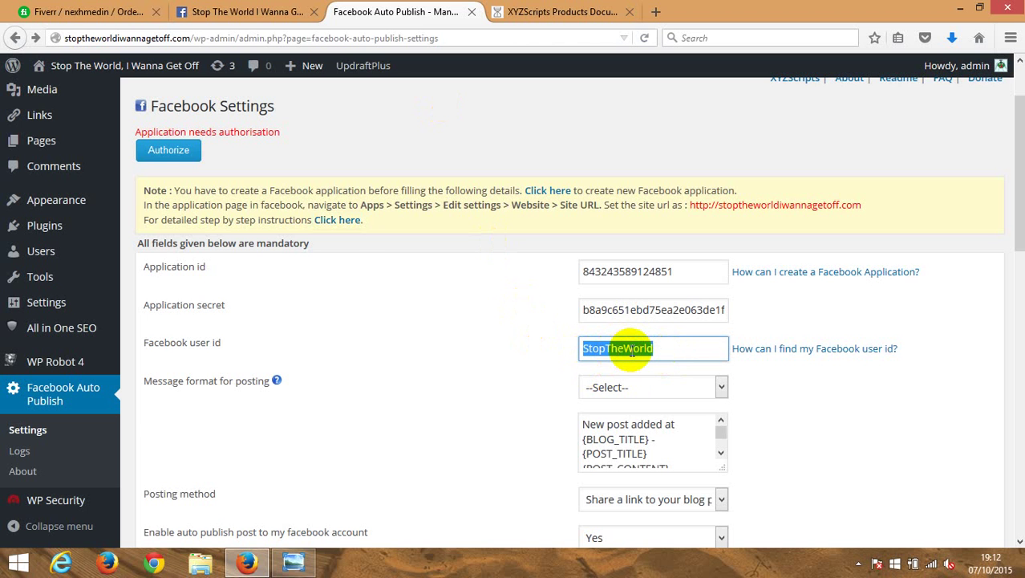
left_click(235, 9)
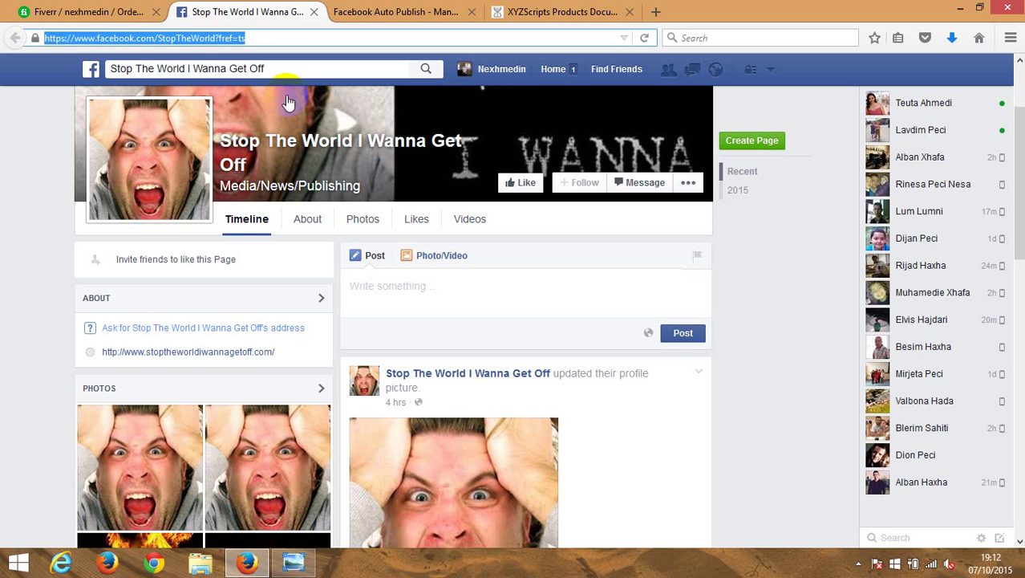
left_click(172, 38)
left_click_drag(158, 39, 215, 36)
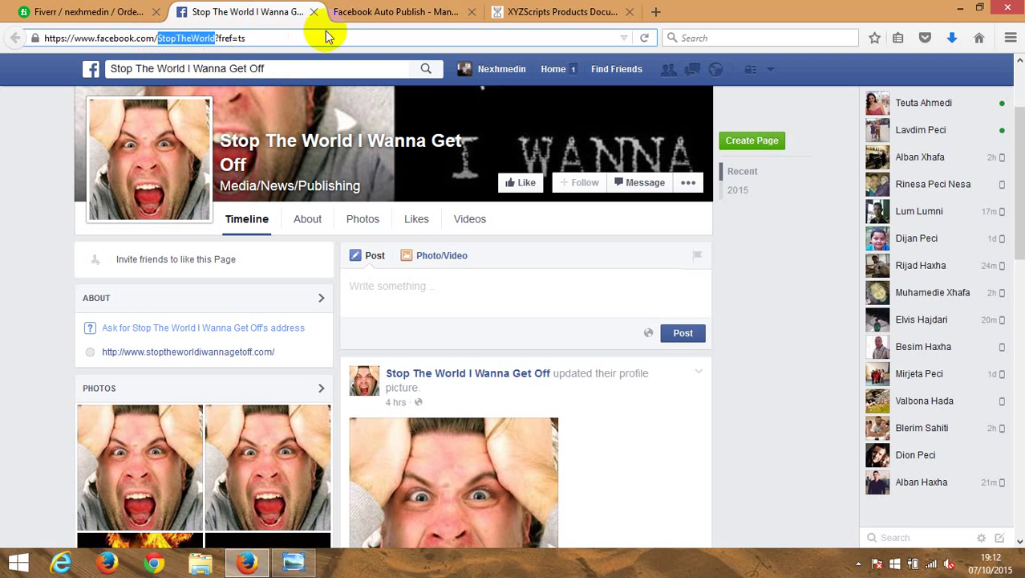
left_click(429, 10)
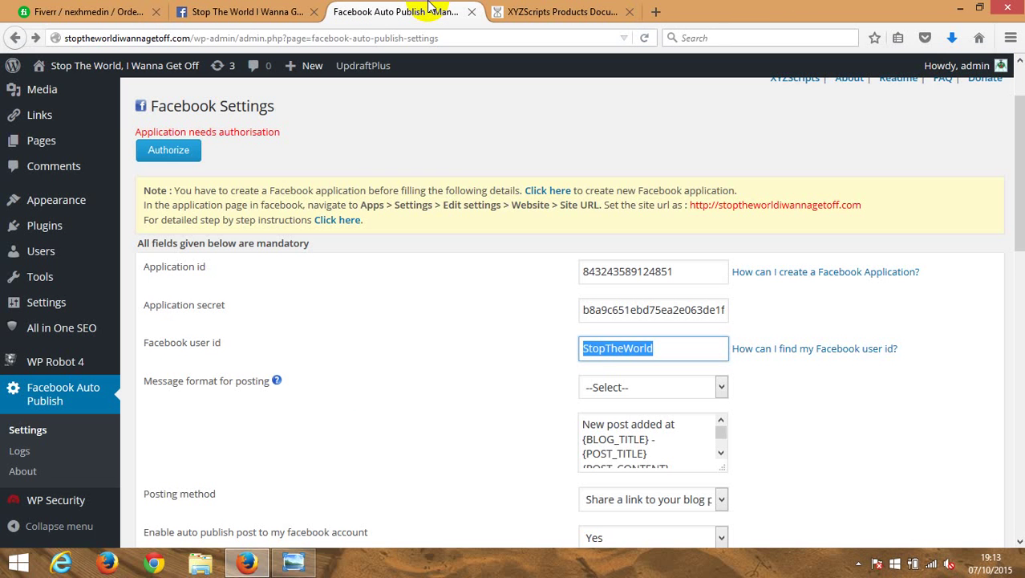
left_click(458, 282)
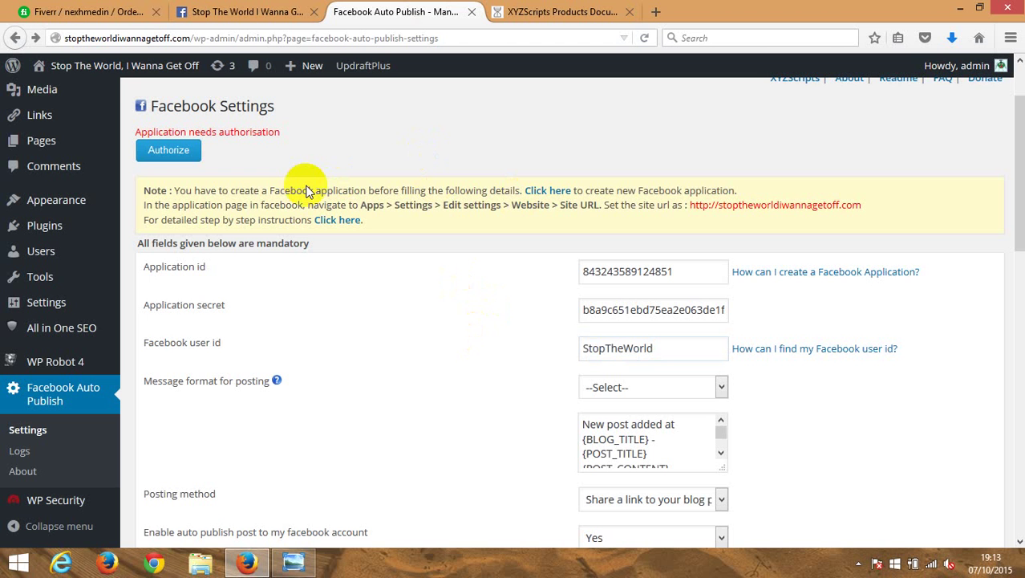
Step: Open the detailed step-by-step instructions and read how to register as a developer and create a Facebook application
left_click(330, 220)
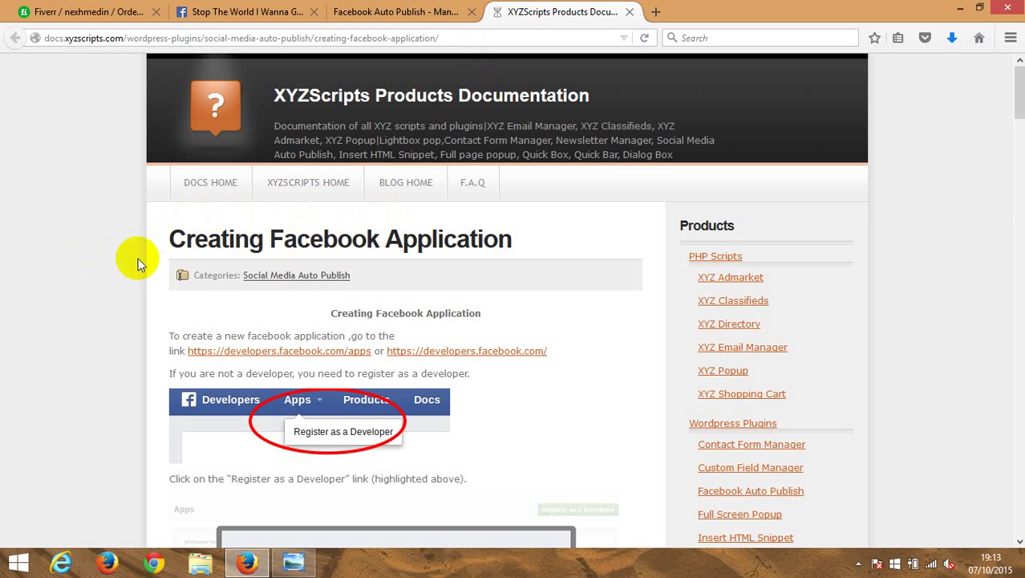
scroll(138, 257, "down", 4)
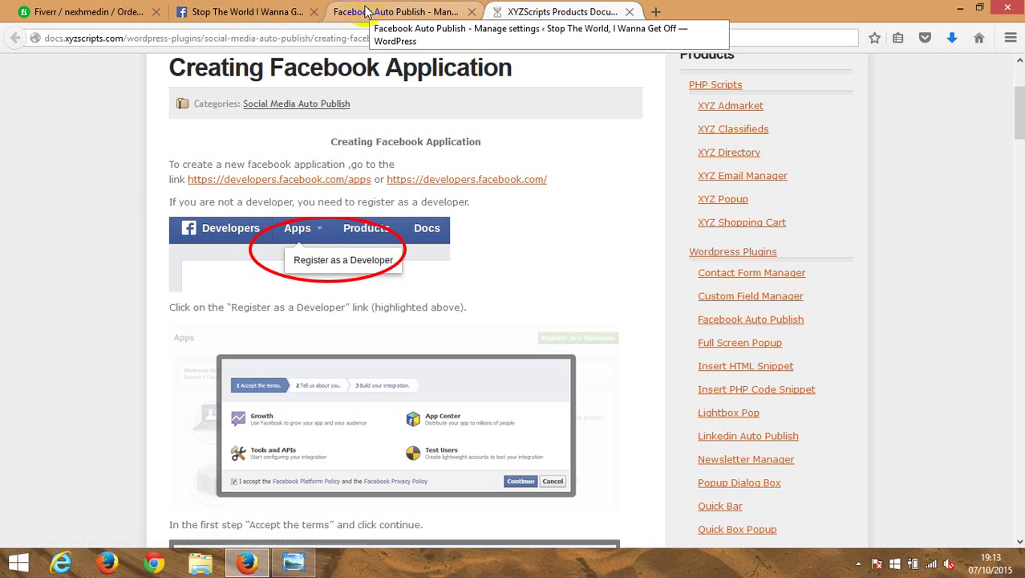
scroll(178, 187, "down", 2)
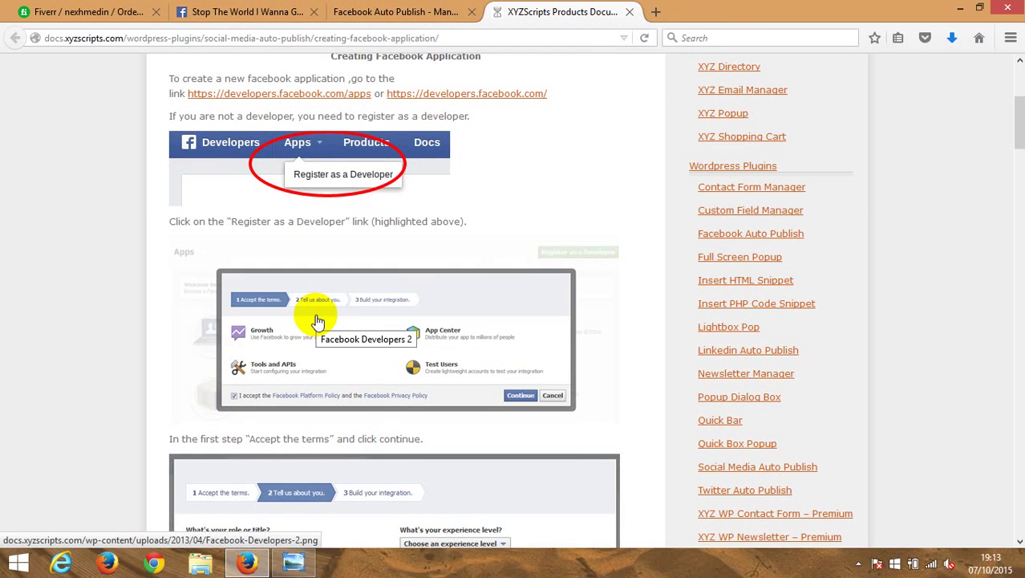
scroll(318, 321, "down", 4)
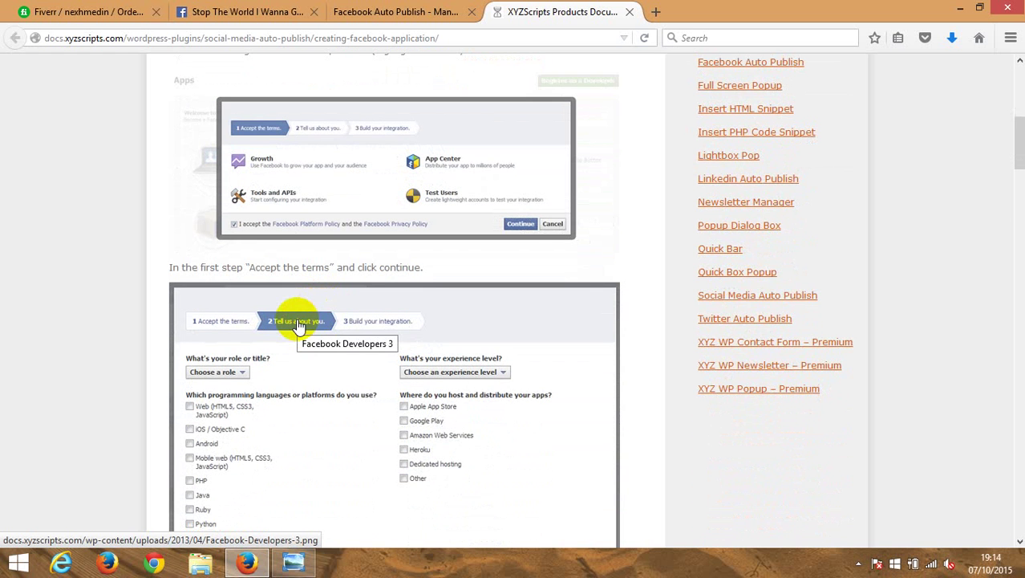
left_click(433, 13)
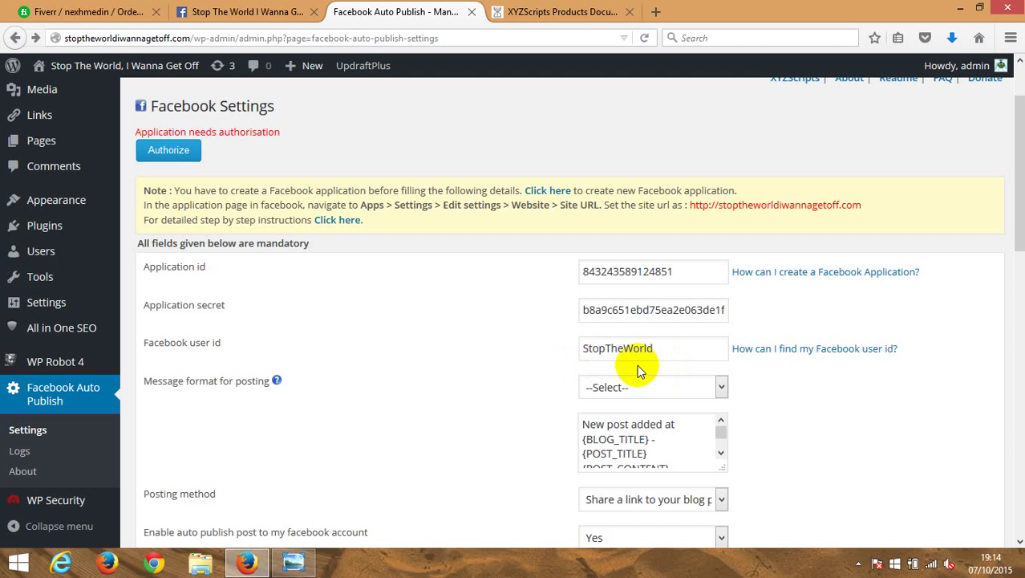
Step: Check the application id in the plugin settings against the app credentials screenshot in Windows Photo Viewer
scroll(500, 396, "down", 3)
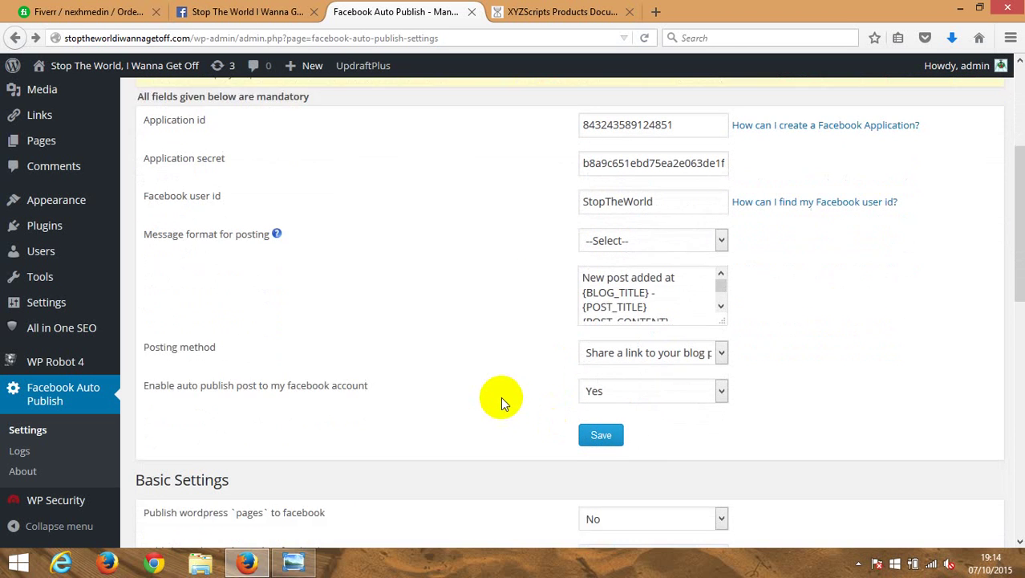
scroll(472, 345, "up", 5)
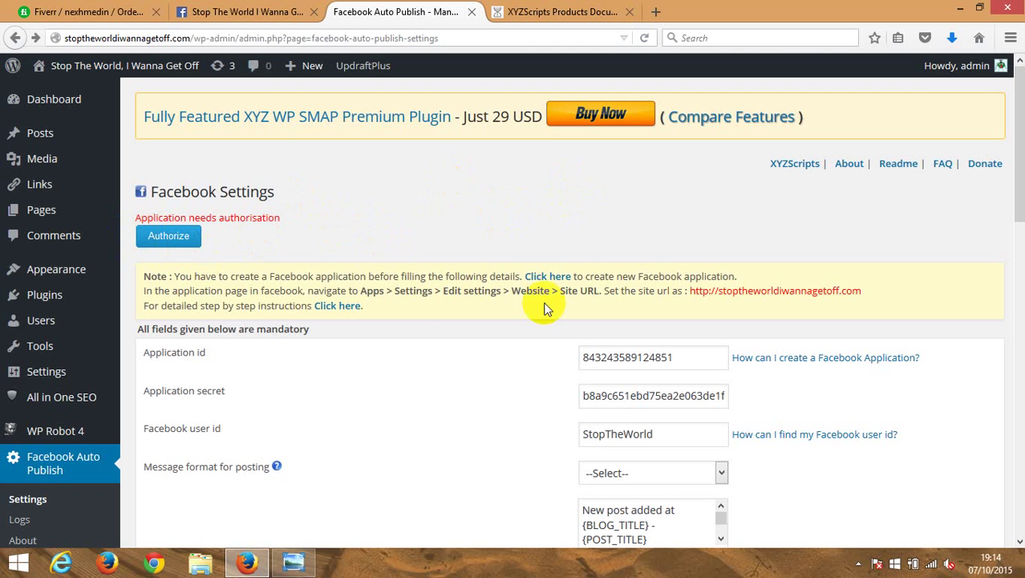
left_click(652, 358)
left_click_drag(652, 358, 578, 359)
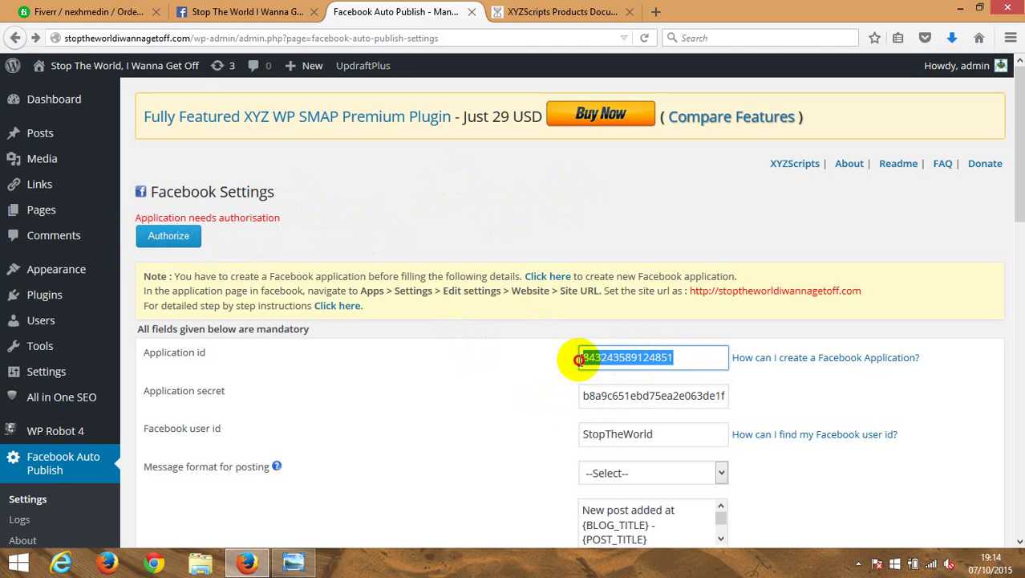
left_click(294, 559)
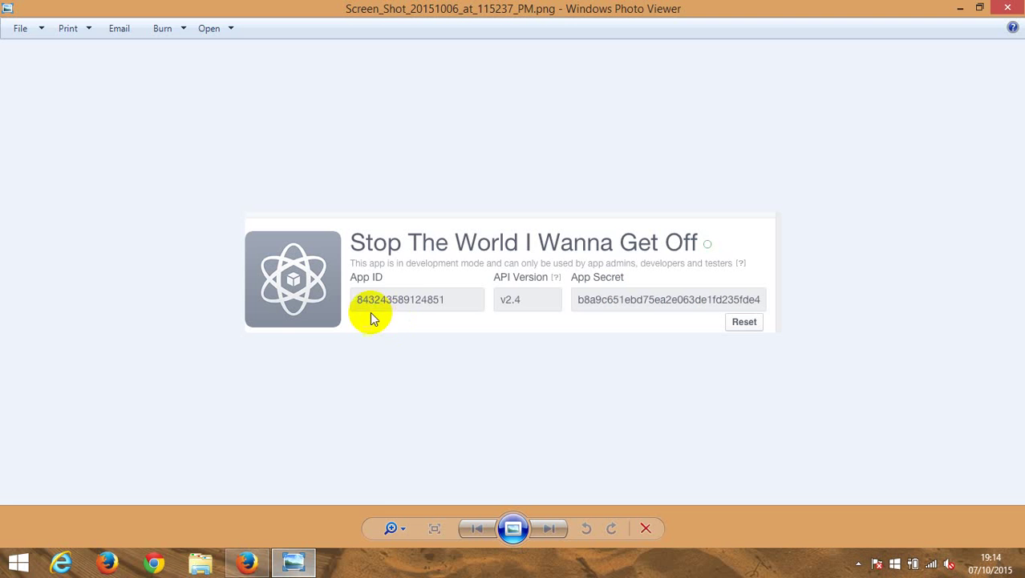
left_click(294, 559)
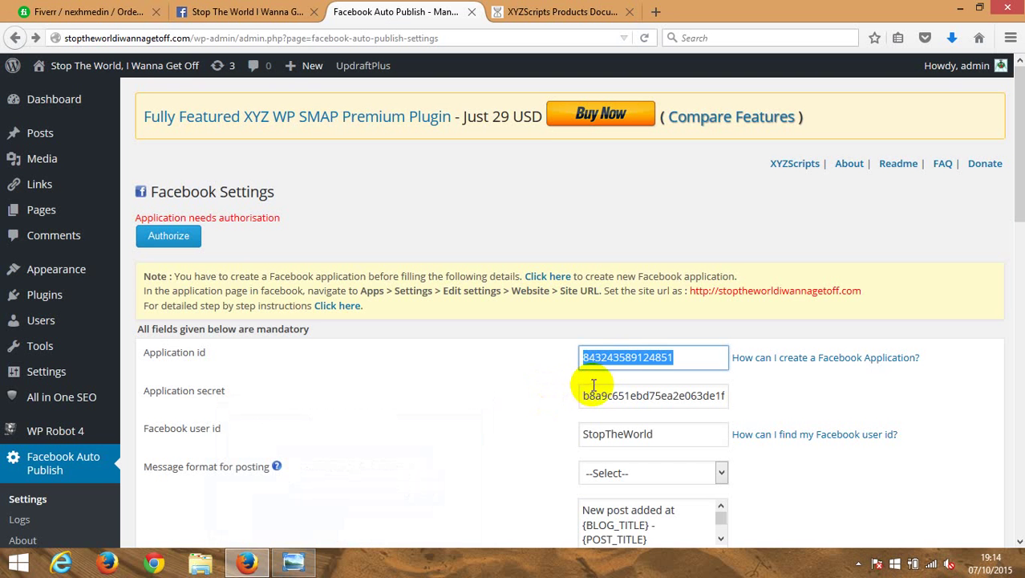
left_click(476, 362)
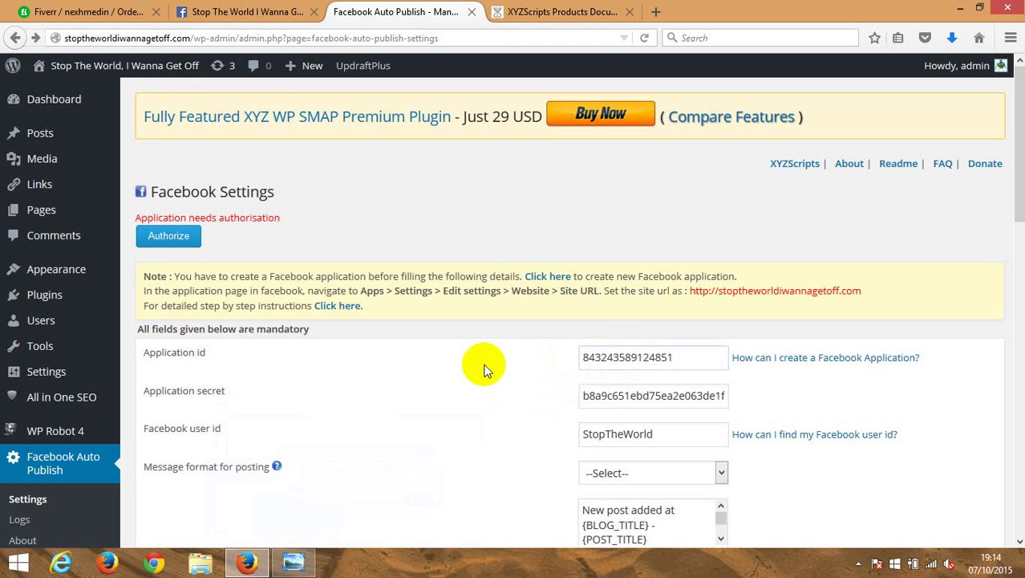
Step: Recheck the Facebook user id field against the name portion of the Facebook page's address
scroll(474, 404, "down", 1)
scroll(473, 404, "down", 1)
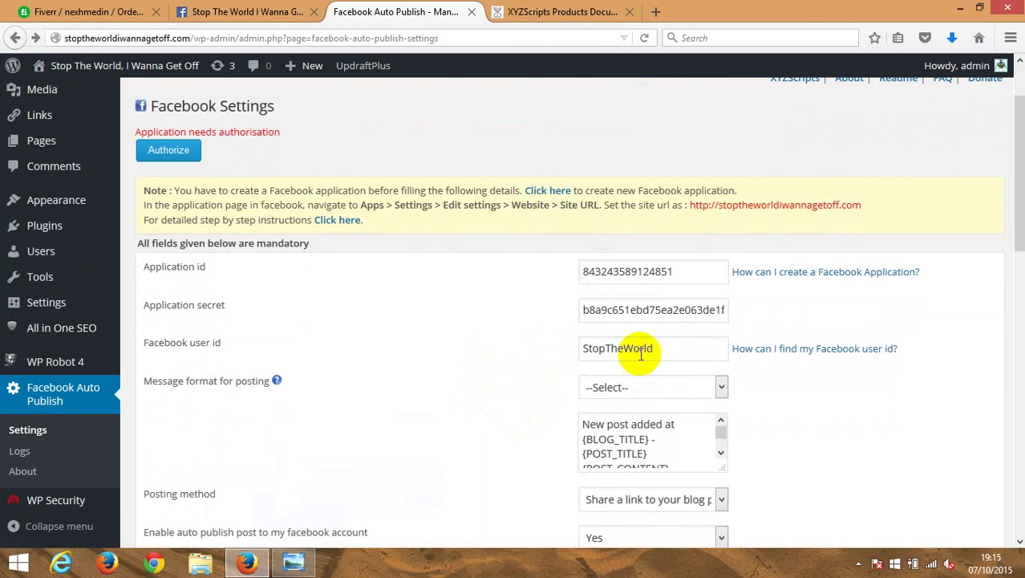
left_click_drag(654, 347, 574, 350)
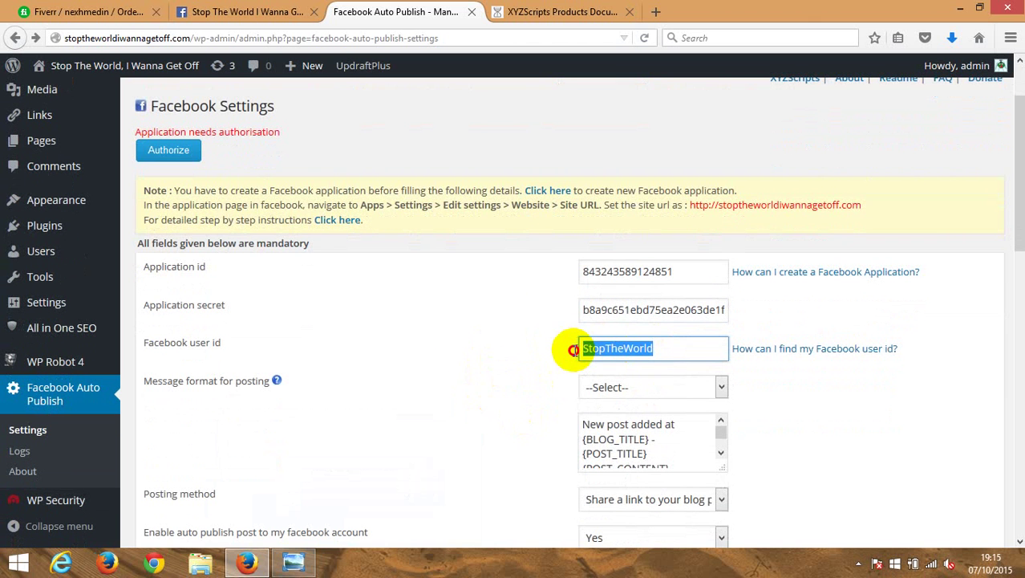
left_click(235, 8)
left_click(158, 38)
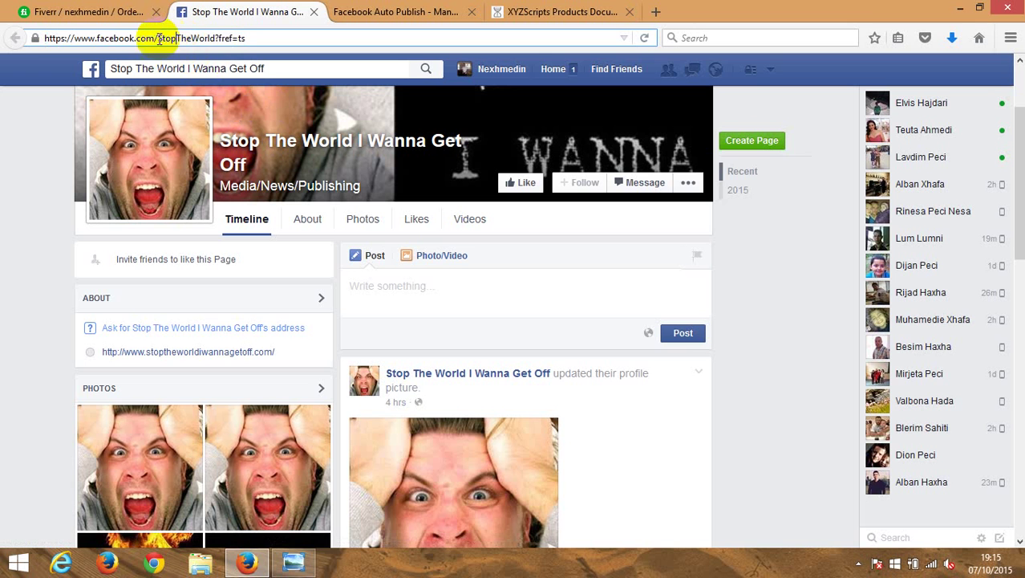
left_click_drag(158, 38, 216, 38)
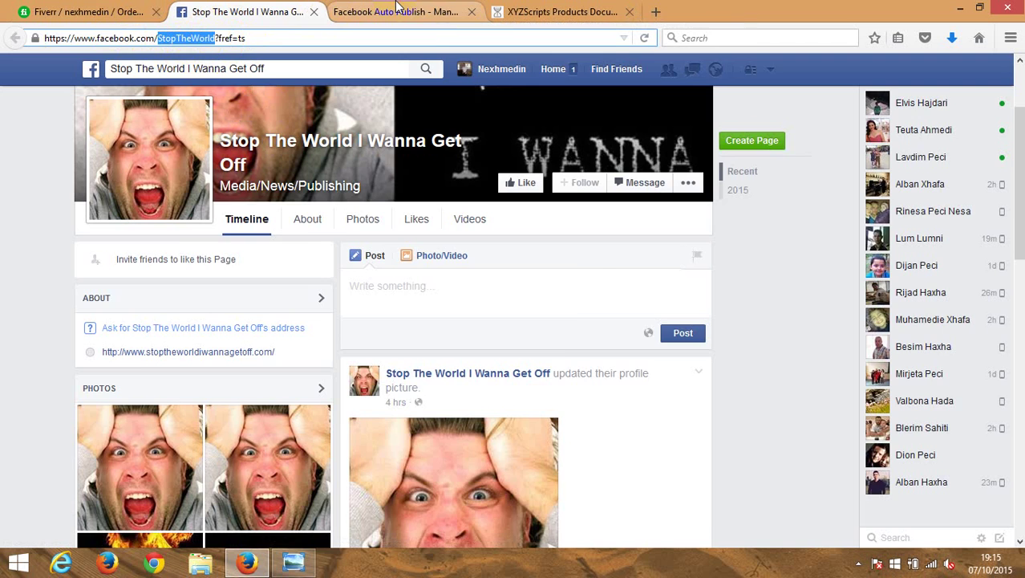
left_click(396, 11)
left_click(476, 373)
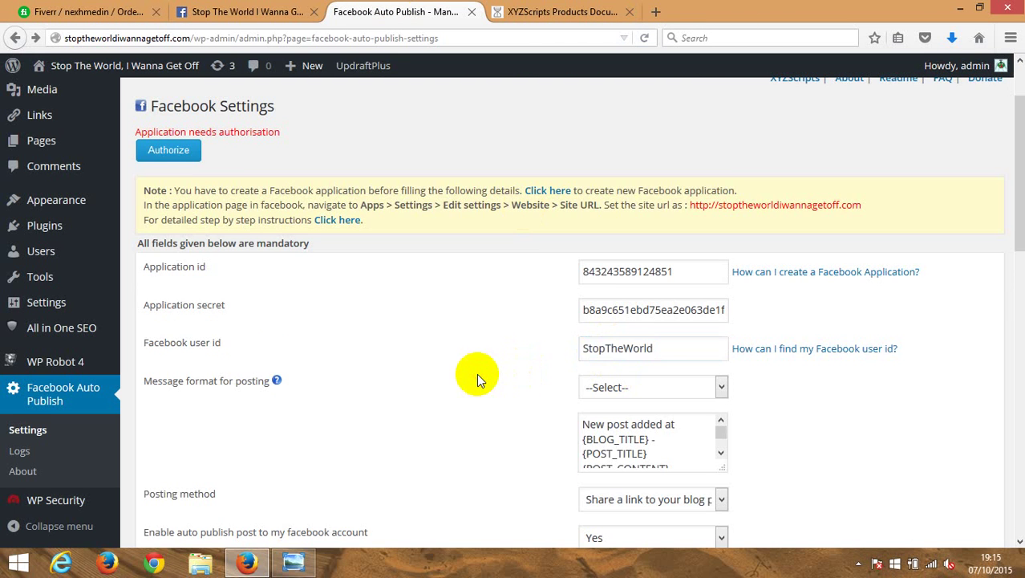
Step: Set publishing of WordPress pages to Facebook to Yes in the Basic Settings
scroll(477, 373, "down", 3)
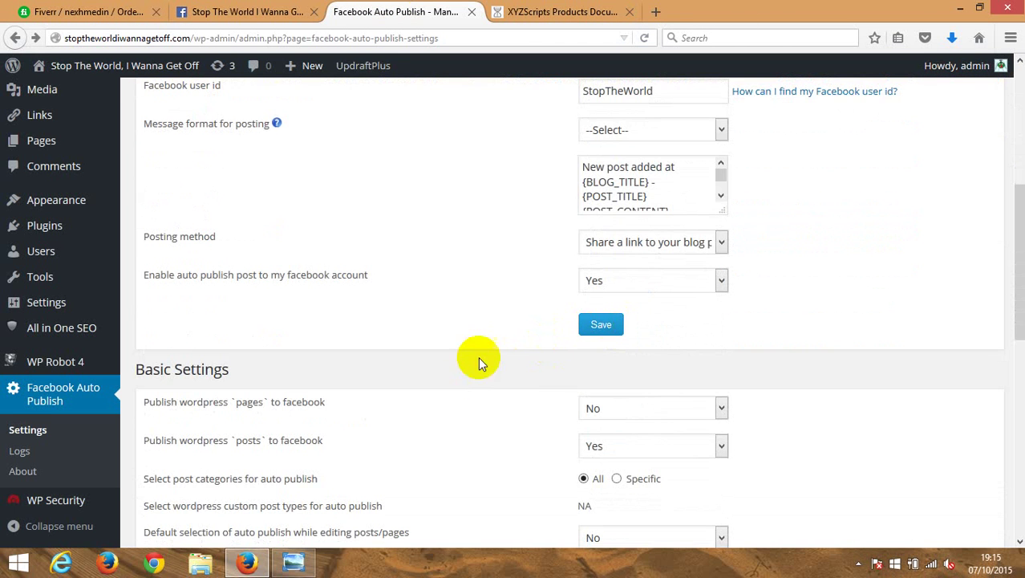
scroll(413, 361, "down", 1)
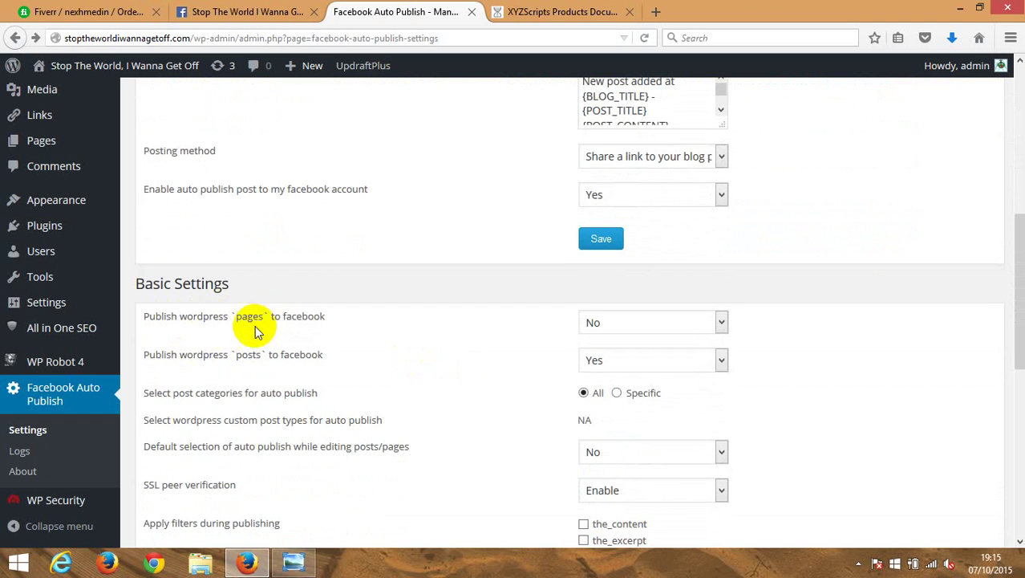
left_click(593, 322)
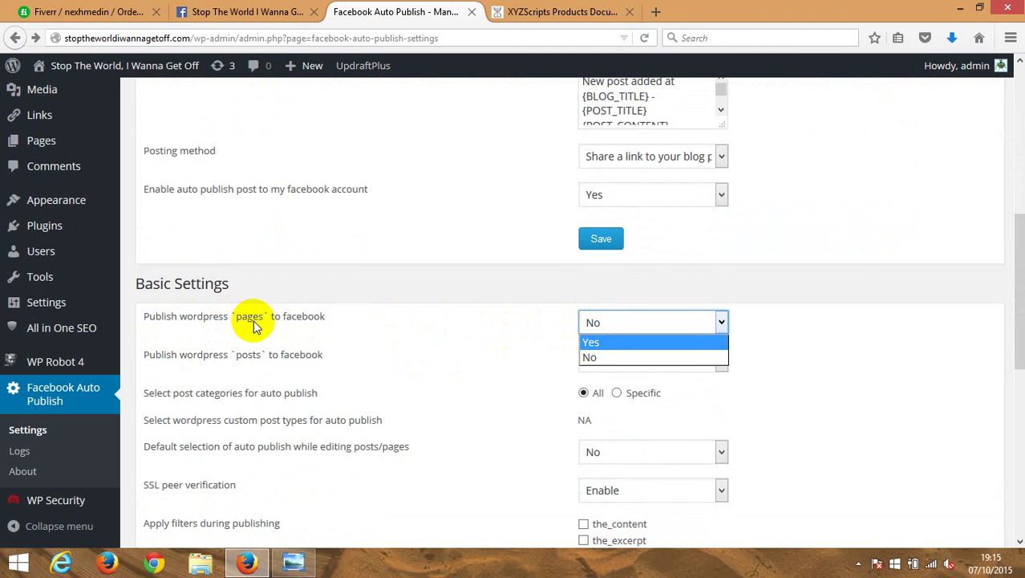
left_click(596, 342)
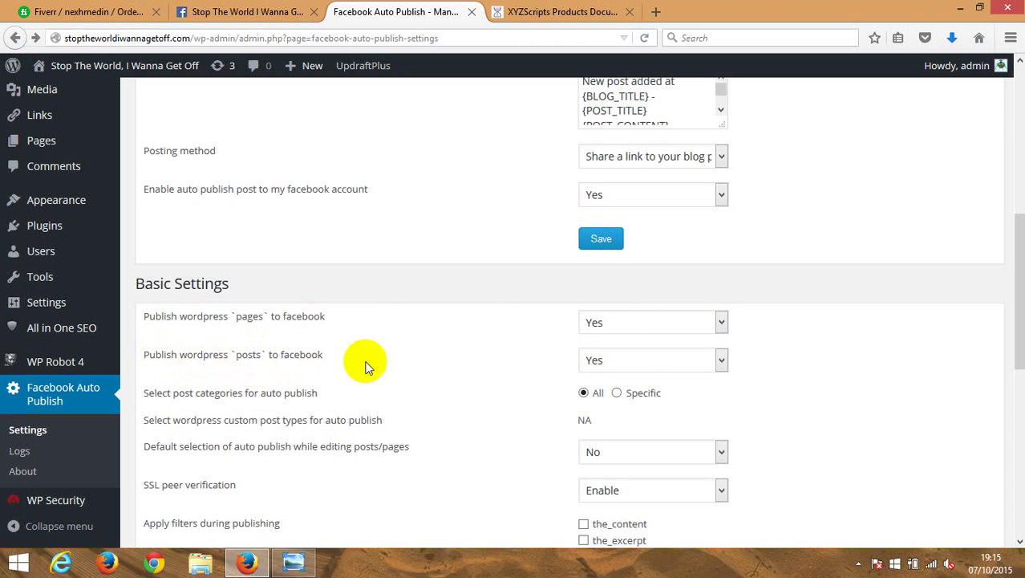
left_click(486, 361)
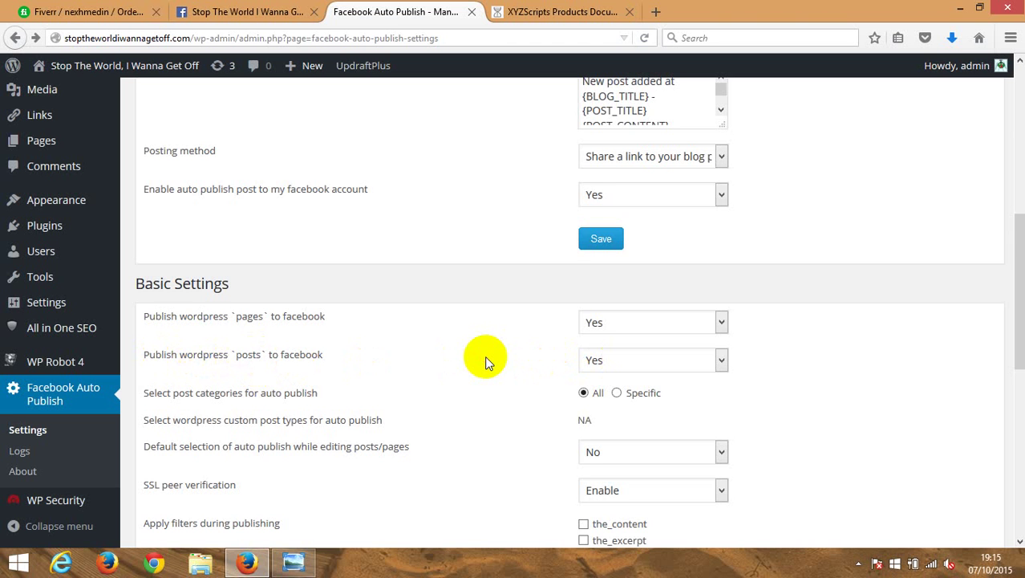
Step: Set the default selection of auto publish while editing posts/pages to Yes
scroll(484, 361, "down", 2)
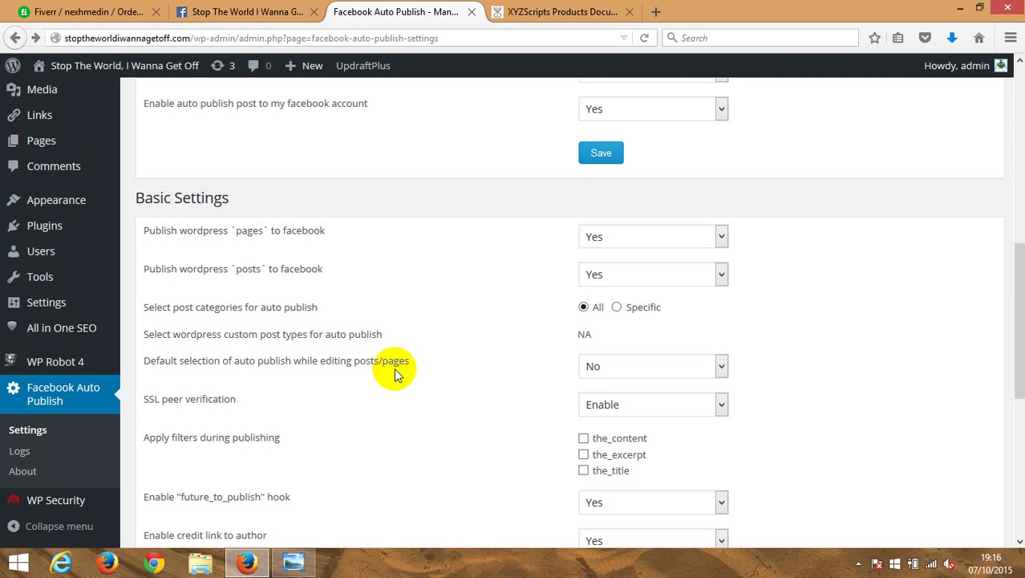
left_click(594, 368)
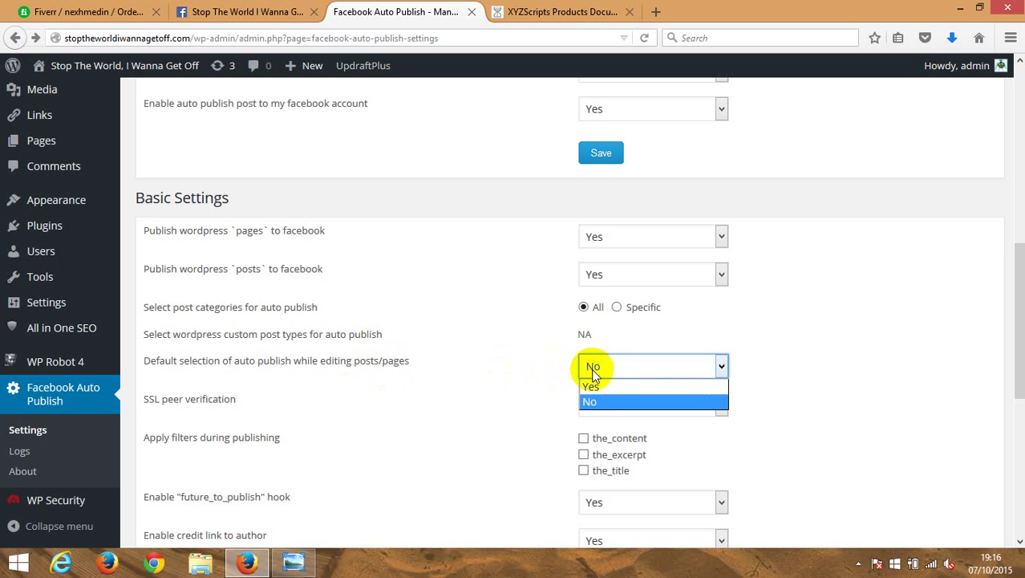
left_click(591, 386)
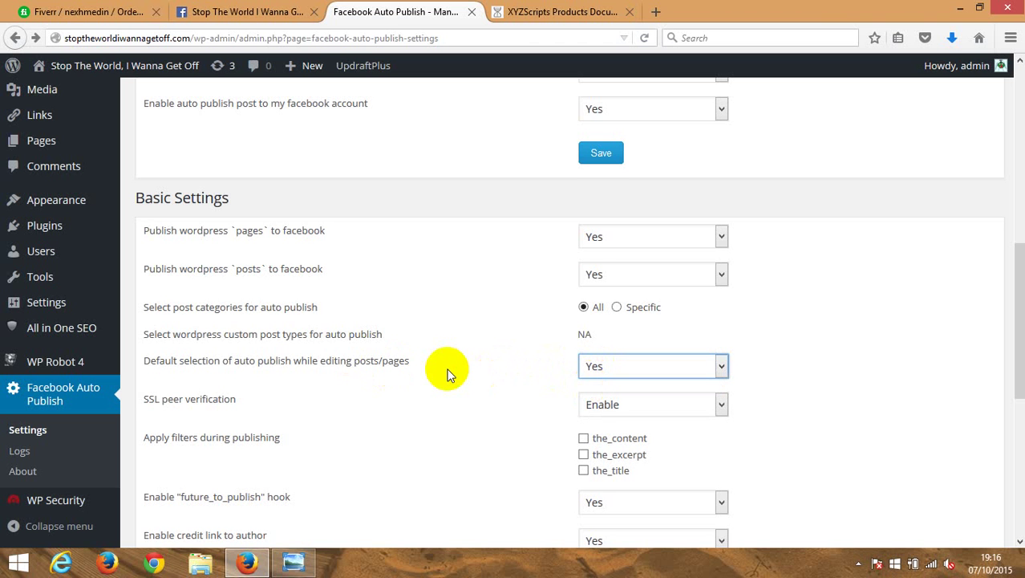
left_click(449, 373)
Step: Enable the the_content, the_excerpt and the_title filters to apply during publishing
scroll(449, 374, "down", 2)
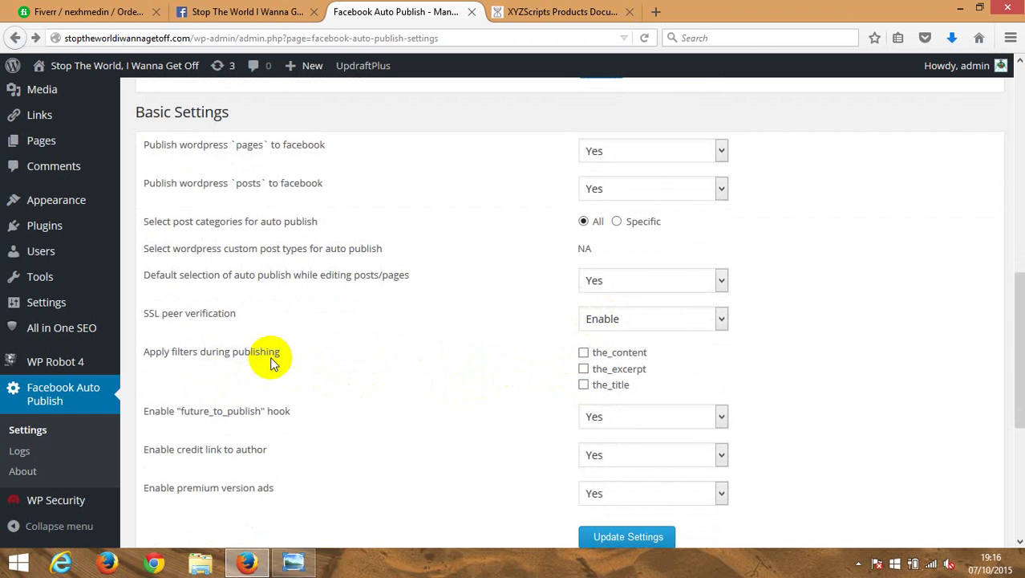
left_click(583, 352)
left_click(584, 385)
left_click(584, 369)
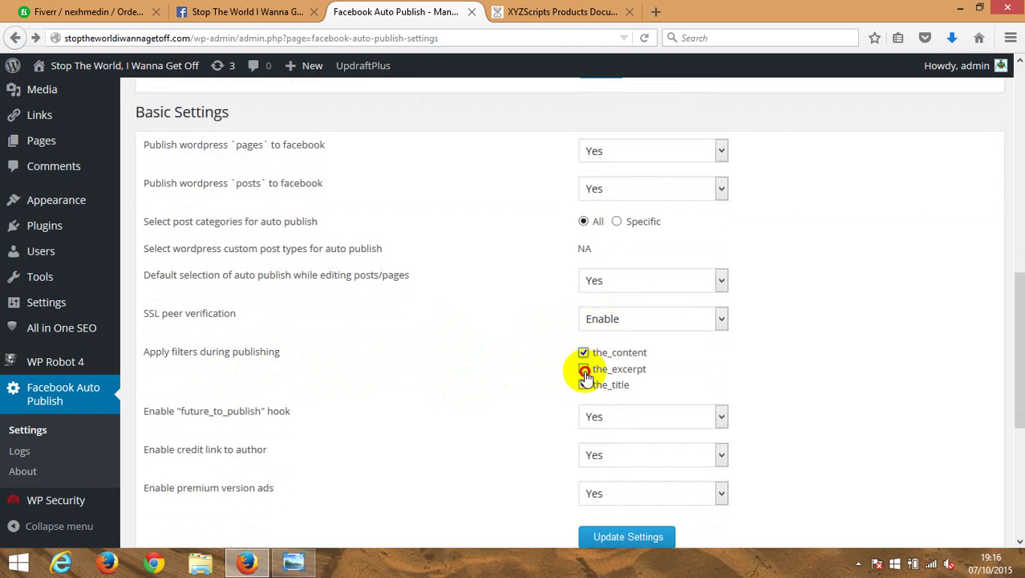
Step: Review the available options for enabling the "future_to_publish" hook
scroll(406, 367, "down", 2)
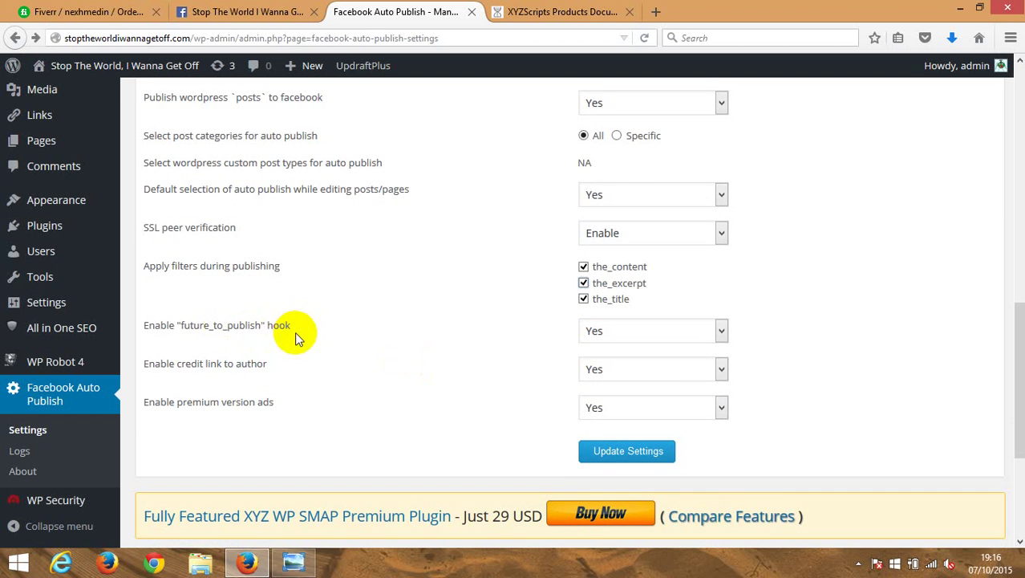
left_click(603, 337)
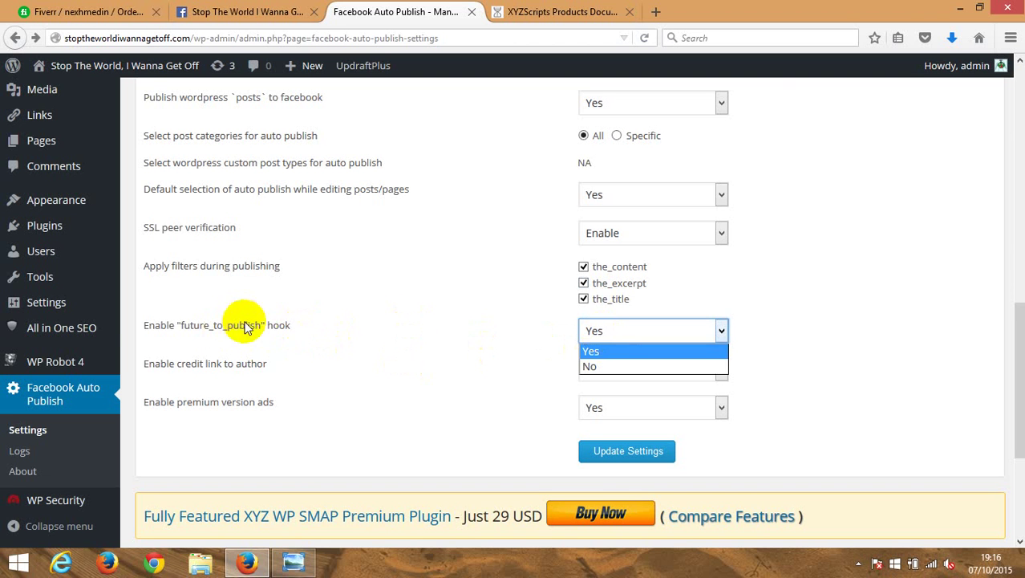
left_click_drag(291, 325, 137, 325)
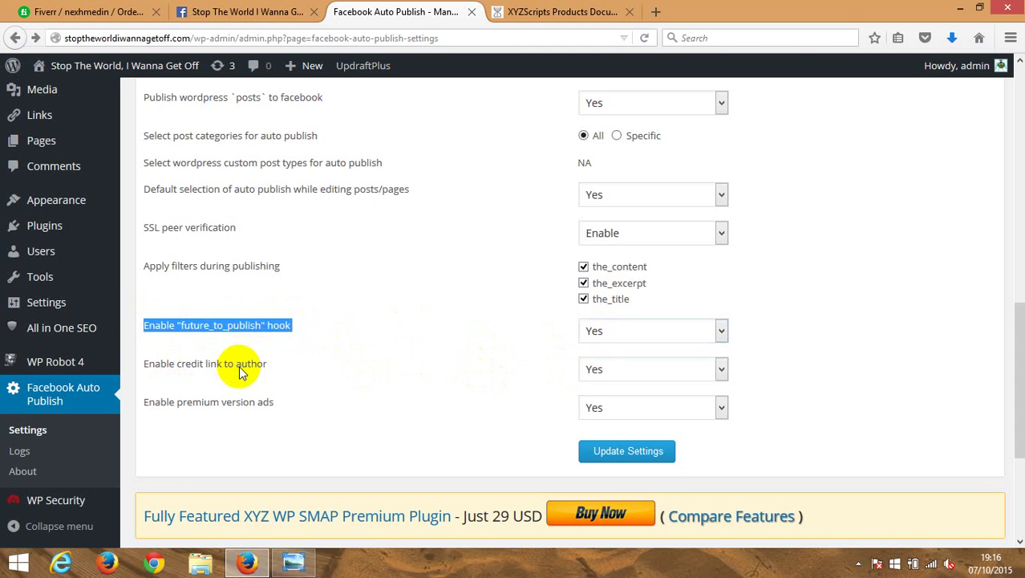
Step: Review the available options for enabling the credit link to author
left_click(634, 368)
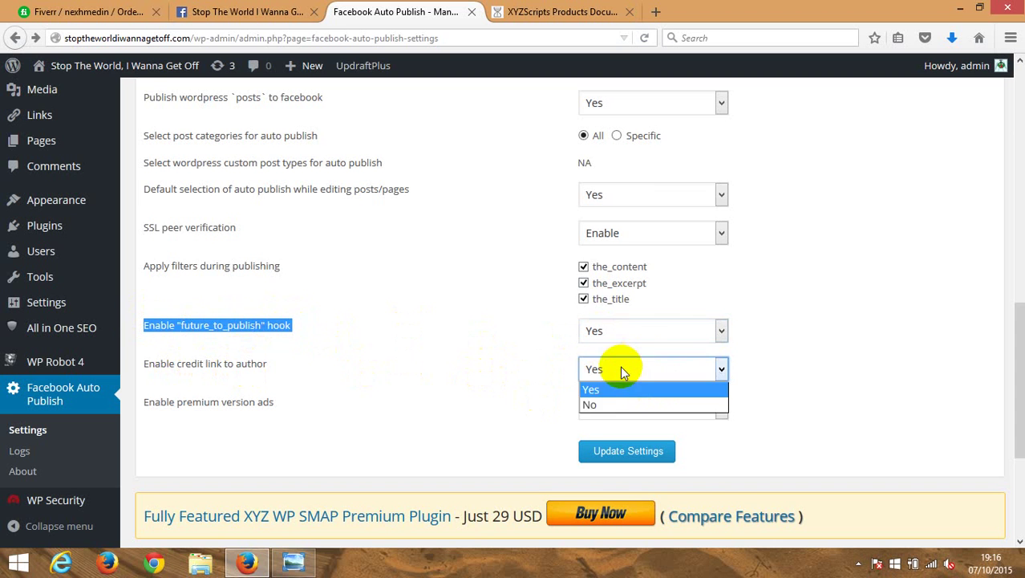
left_click(468, 384)
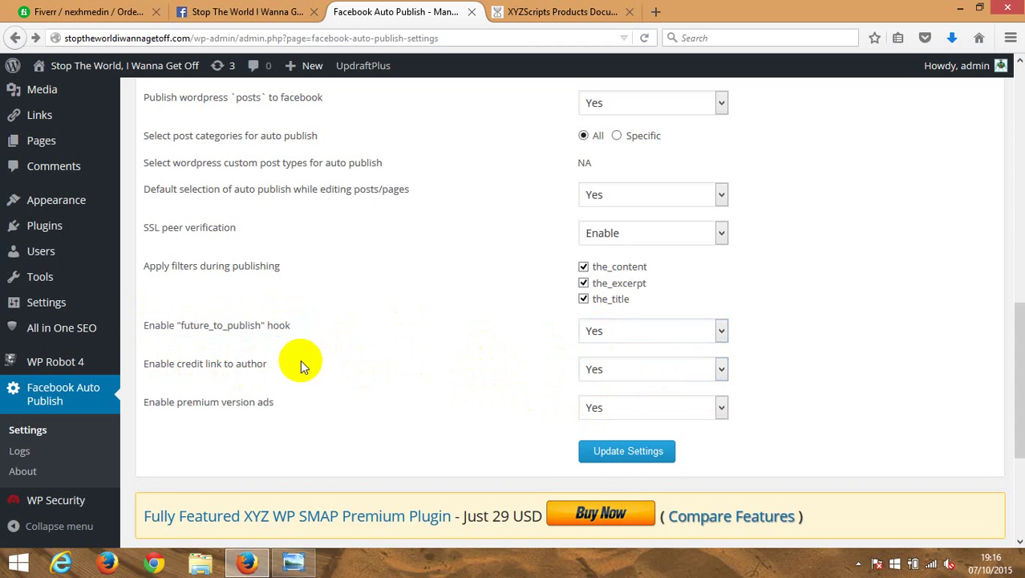
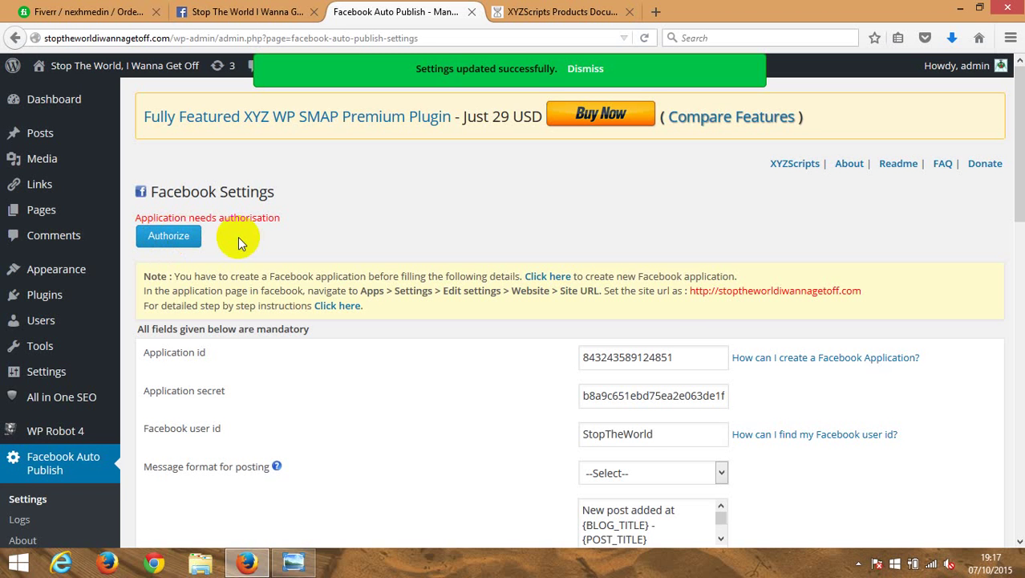
Step: Read the XYZScripts documentation on creating a Facebook application and registering as a developer, and return to the plugin settings
left_click(529, 11)
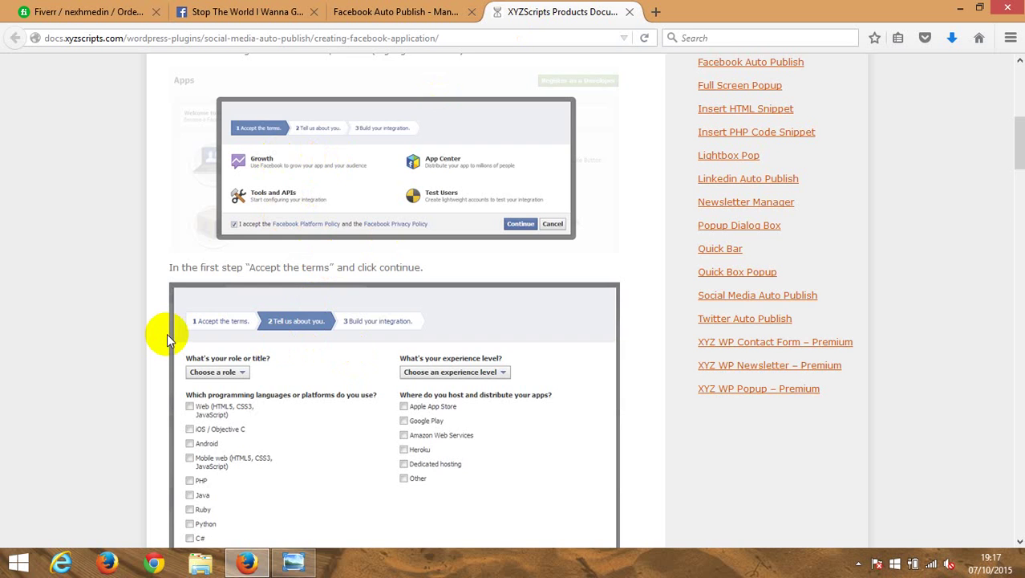
scroll(108, 362, "up", 6)
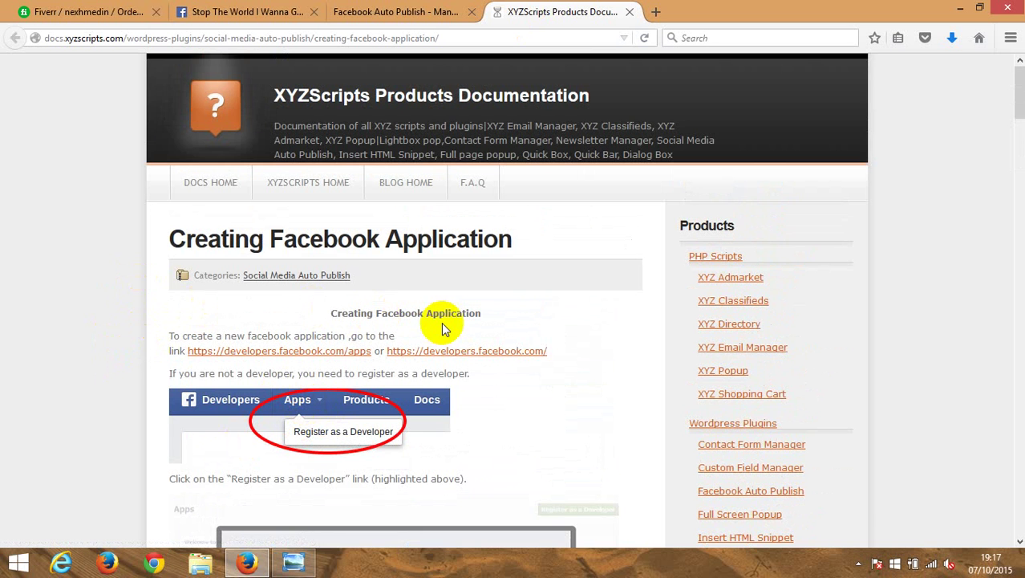
scroll(176, 287, "down", 2)
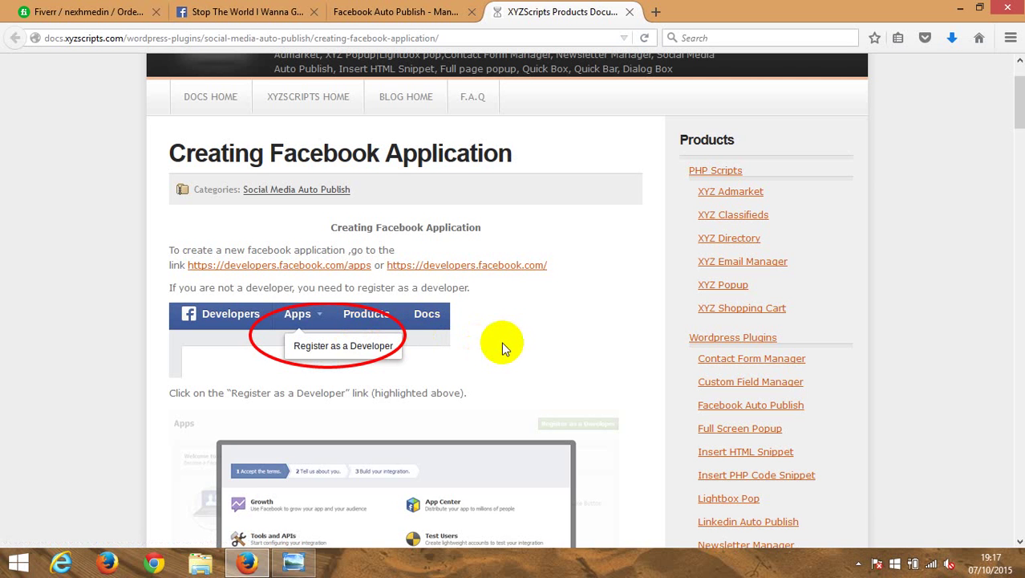
left_click(377, 11)
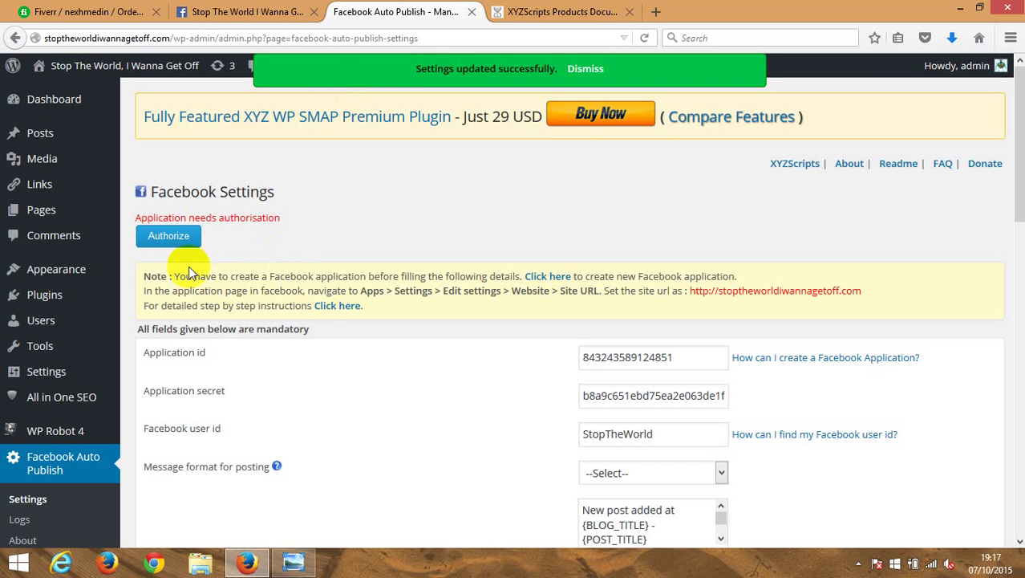
left_click(164, 241)
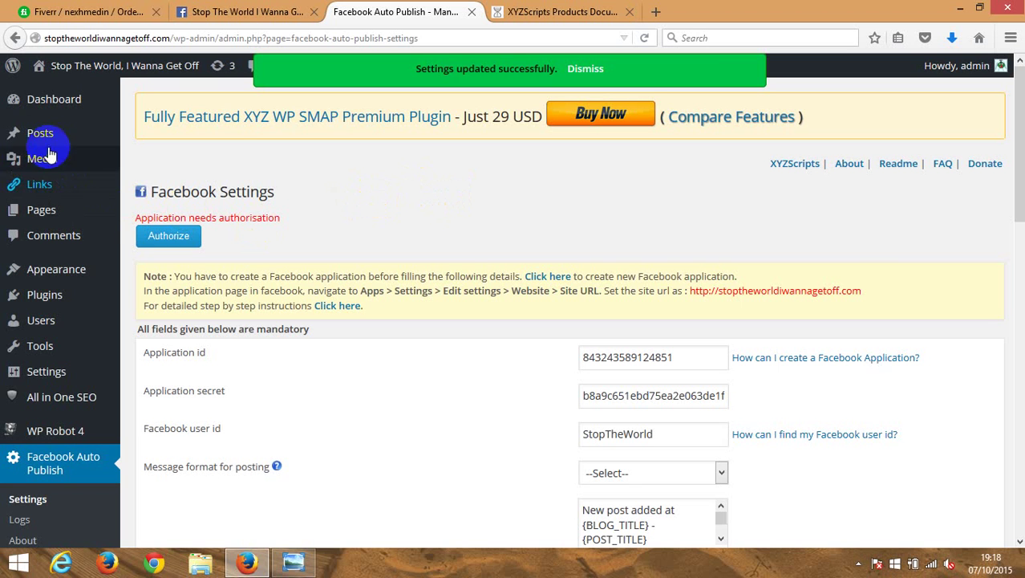
mouse_move(46, 132)
left_click(143, 161)
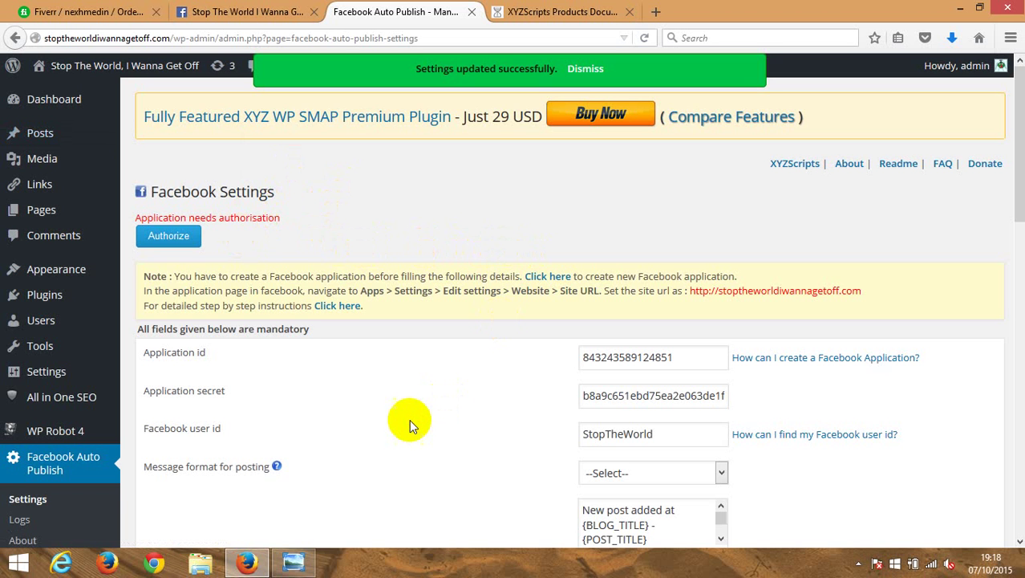
Step: Examine the saved Facebook Settings and Basic Settings of the Facebook Auto Publish plugin from the authorization area to the update section
scroll(409, 413, "down", 2)
scroll(411, 415, "down", 4)
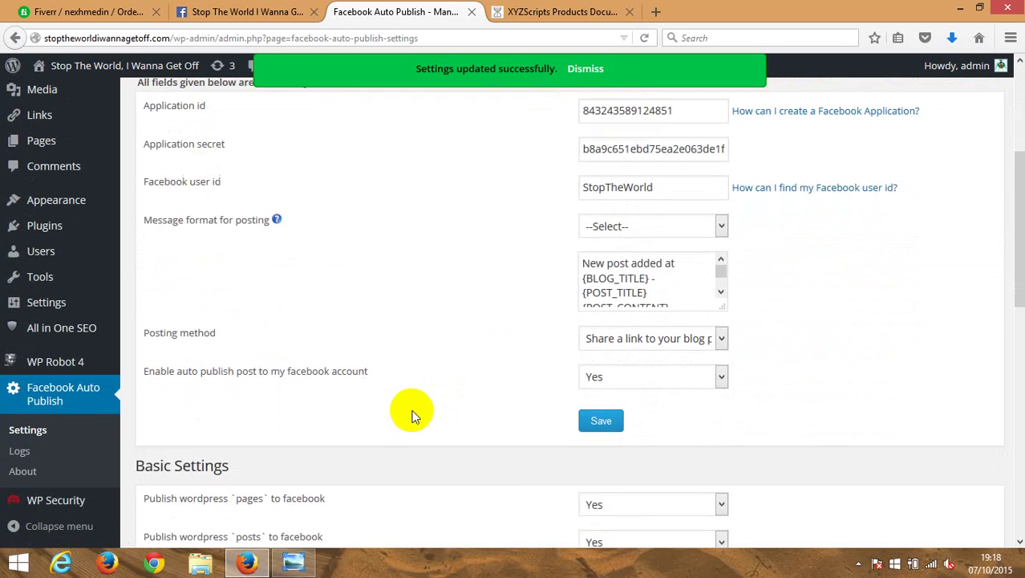
scroll(411, 416, "down", 8)
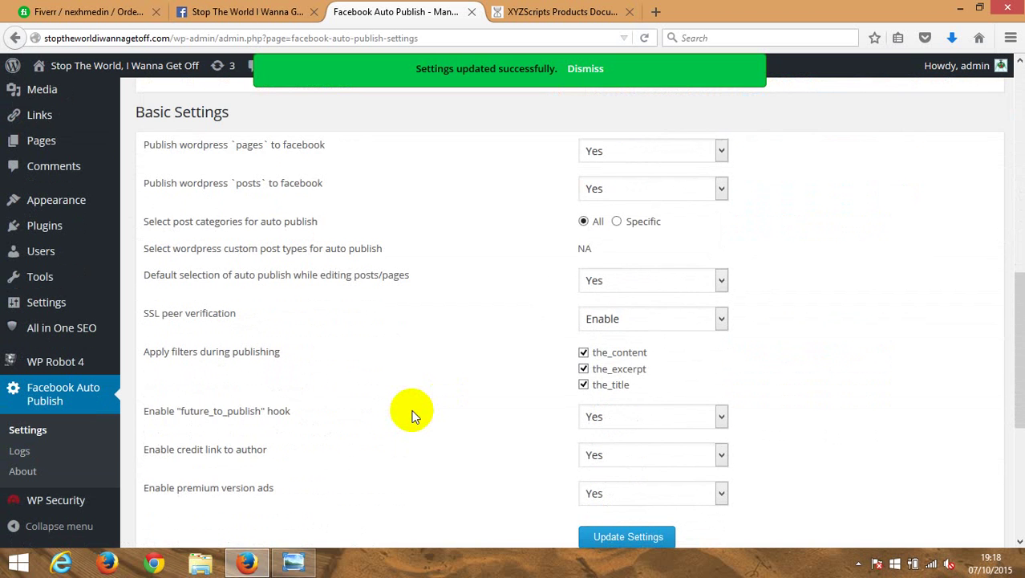
scroll(411, 416, "up", 13)
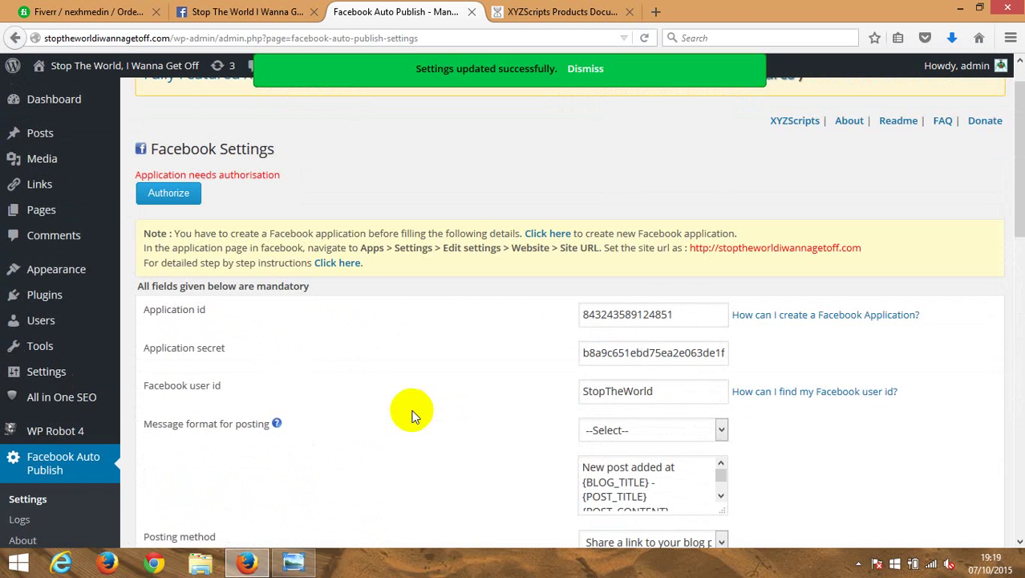
scroll(410, 416, "down", 6)
scroll(410, 415, "down", 12)
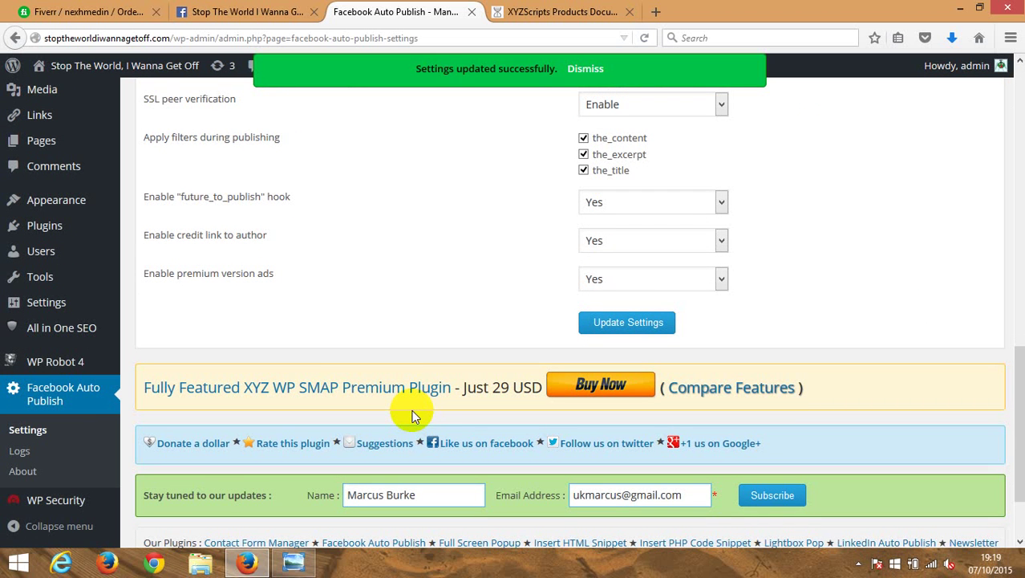
scroll(359, 348, "up", 18)
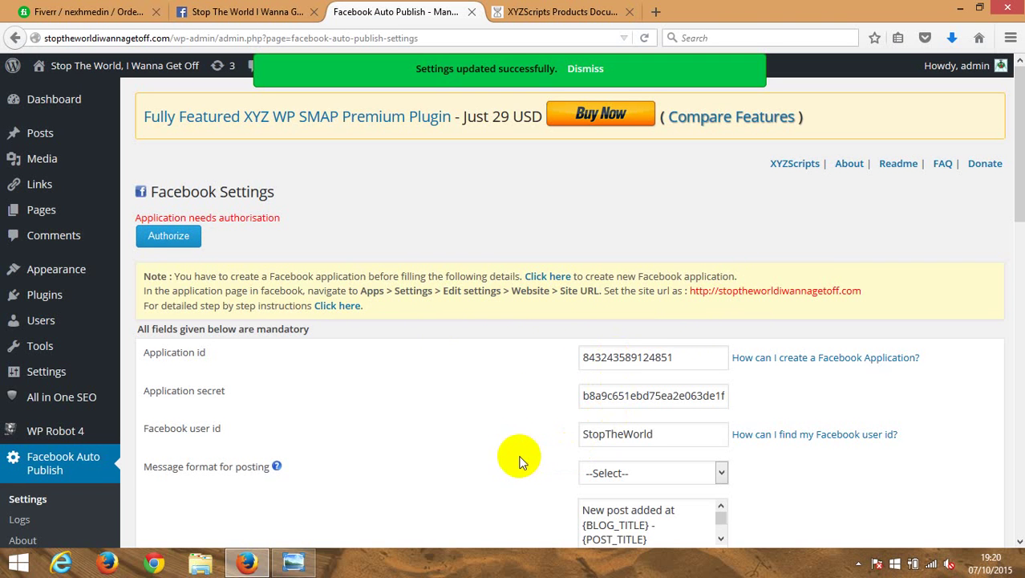
scroll(626, 337, "down", 3)
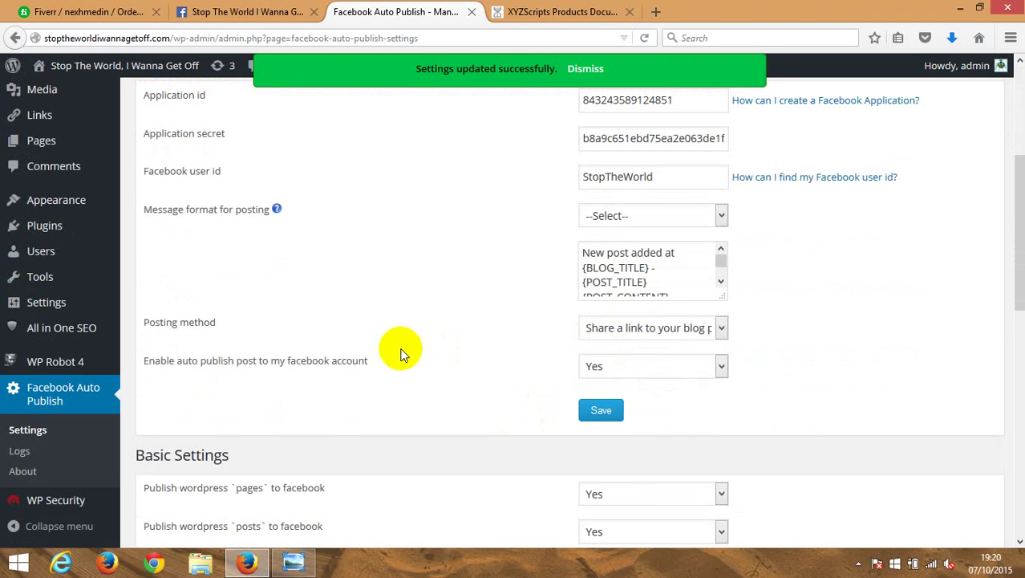
scroll(456, 370, "up", 3)
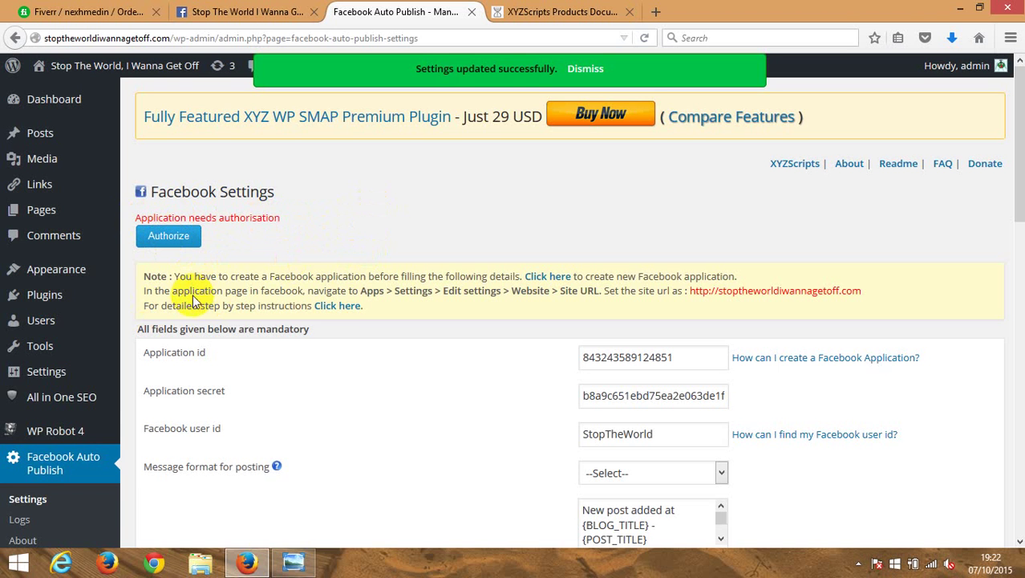
left_click(35, 491)
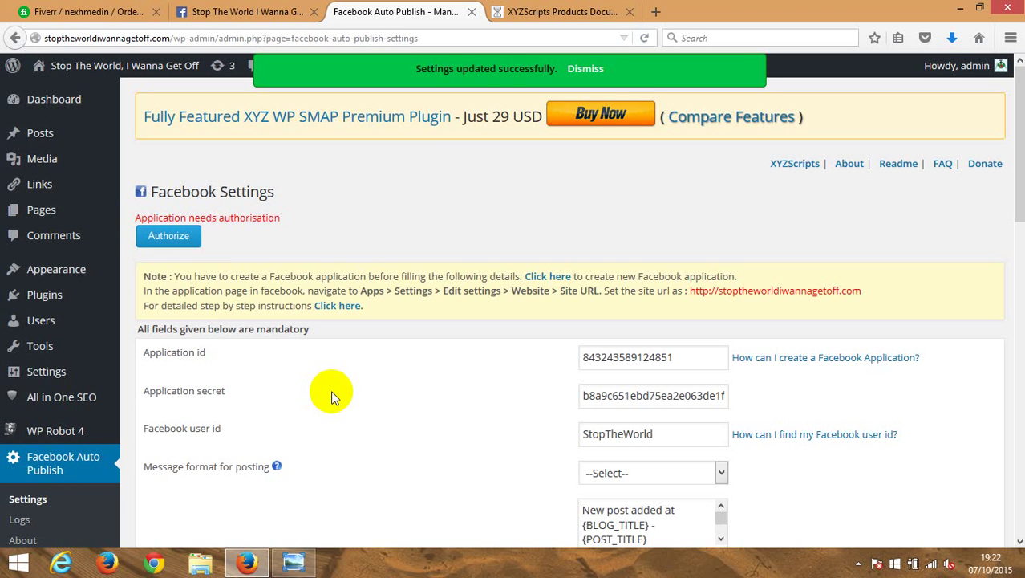
mouse_move(32, 132)
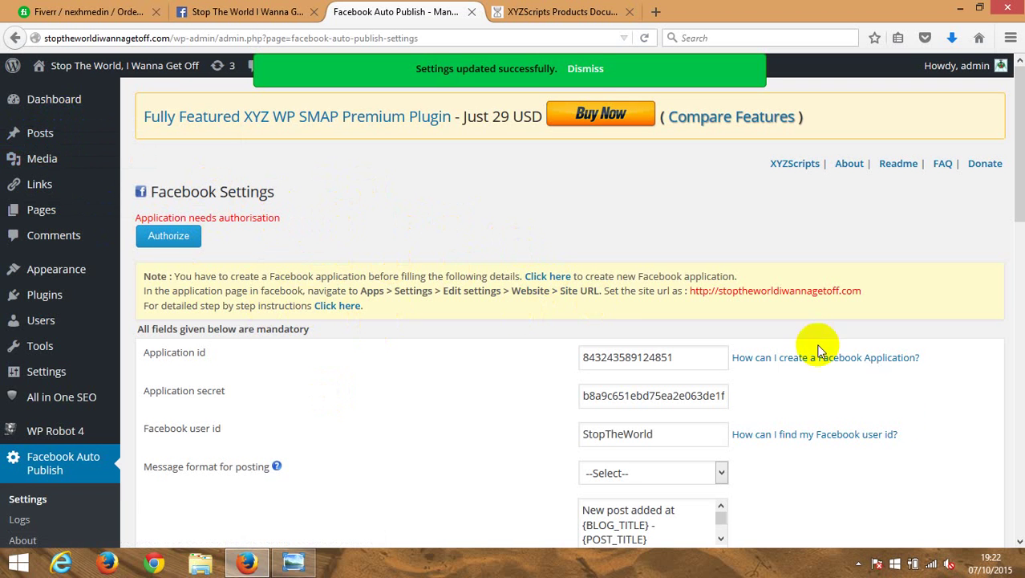
left_click(858, 564)
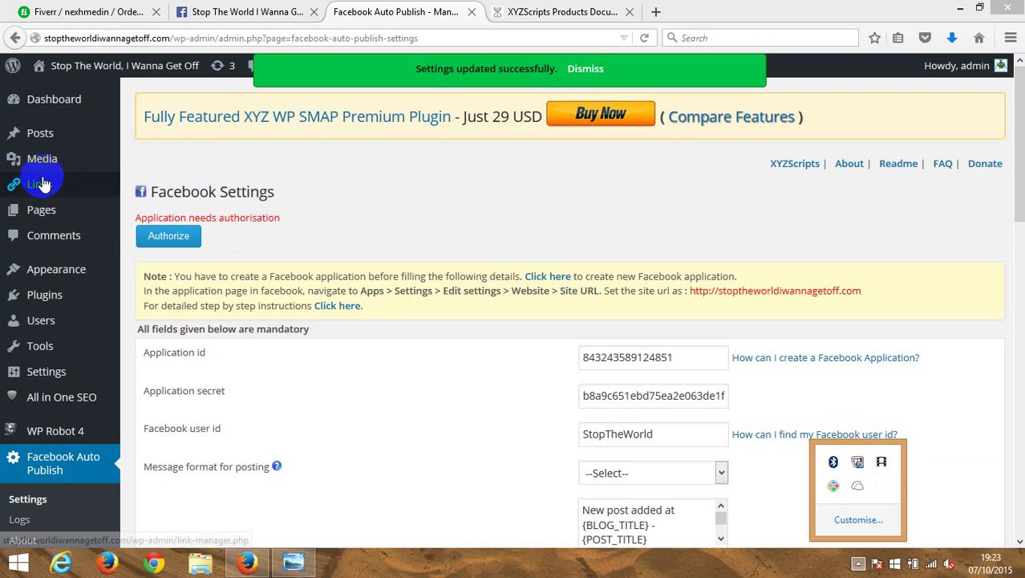
mouse_move(91, 223)
left_click(367, 231)
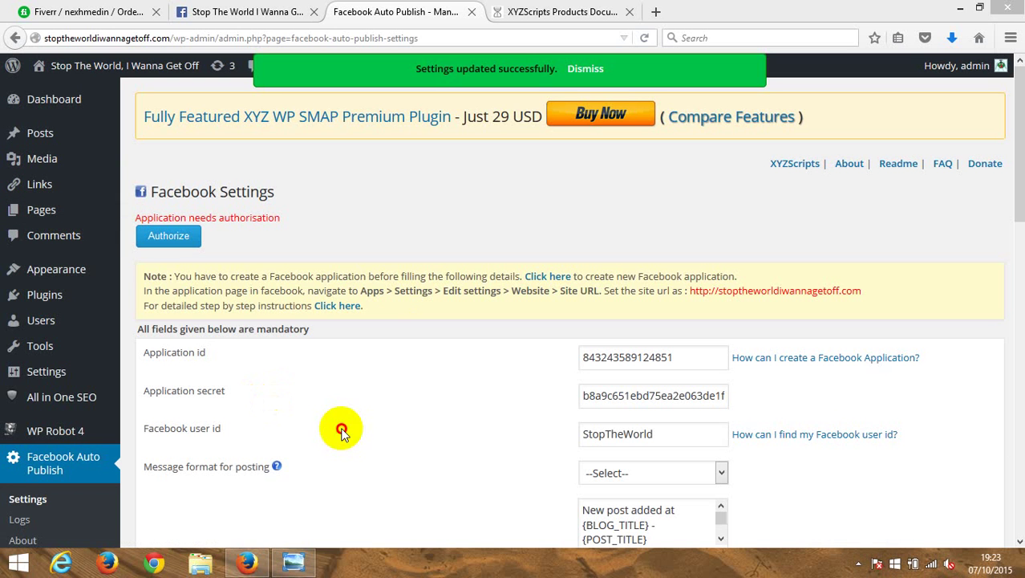
scroll(345, 431, "down", 1)
scroll(345, 431, "down", 3)
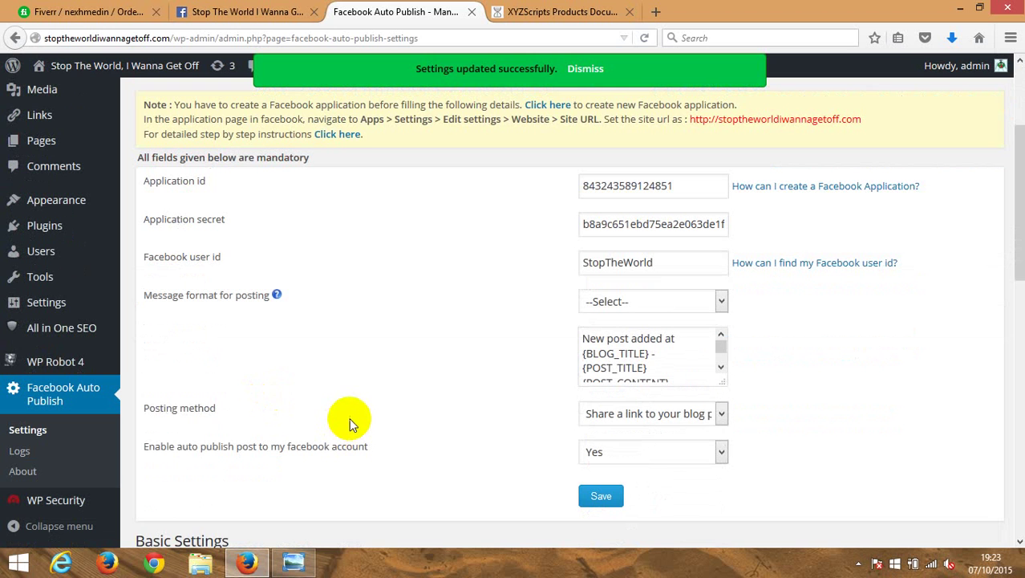
mouse_move(64, 367)
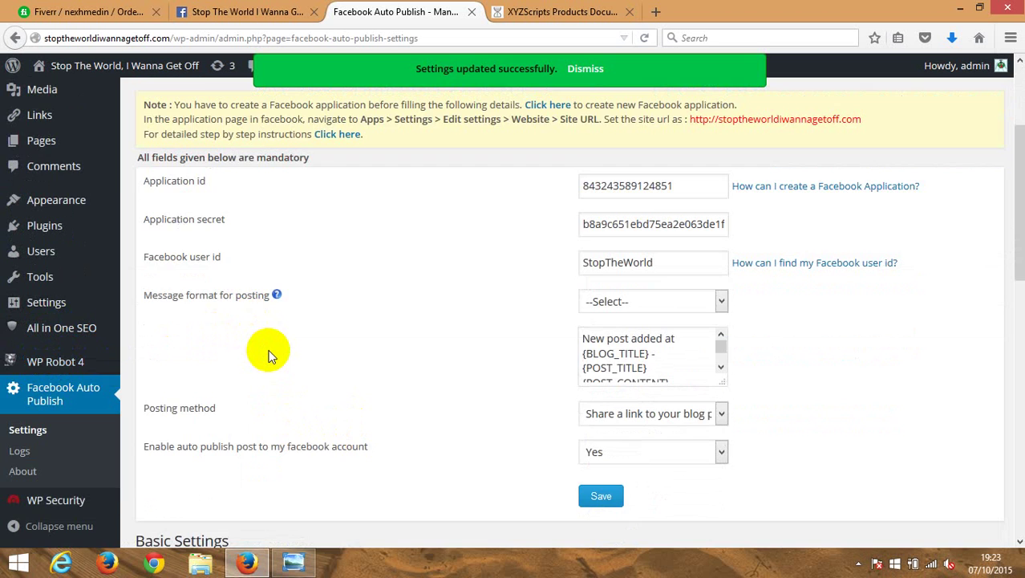
scroll(269, 353, "up", 4)
scroll(269, 353, "down", 5)
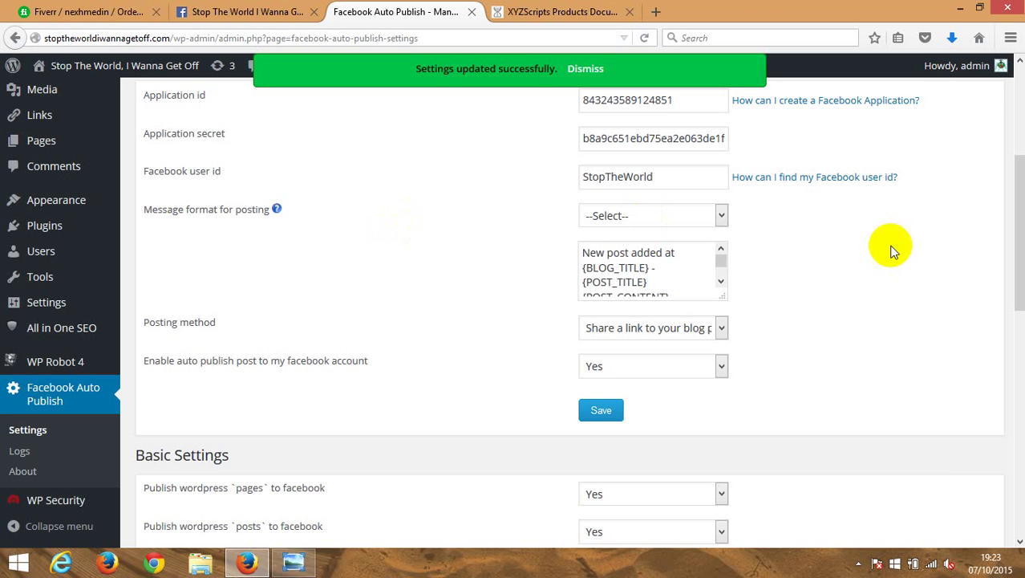
left_click(858, 562)
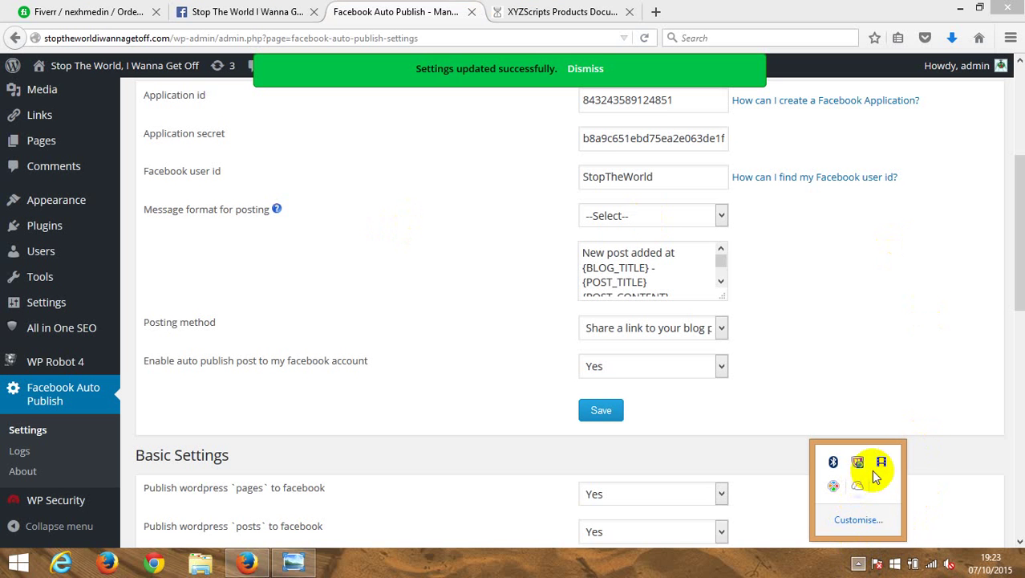